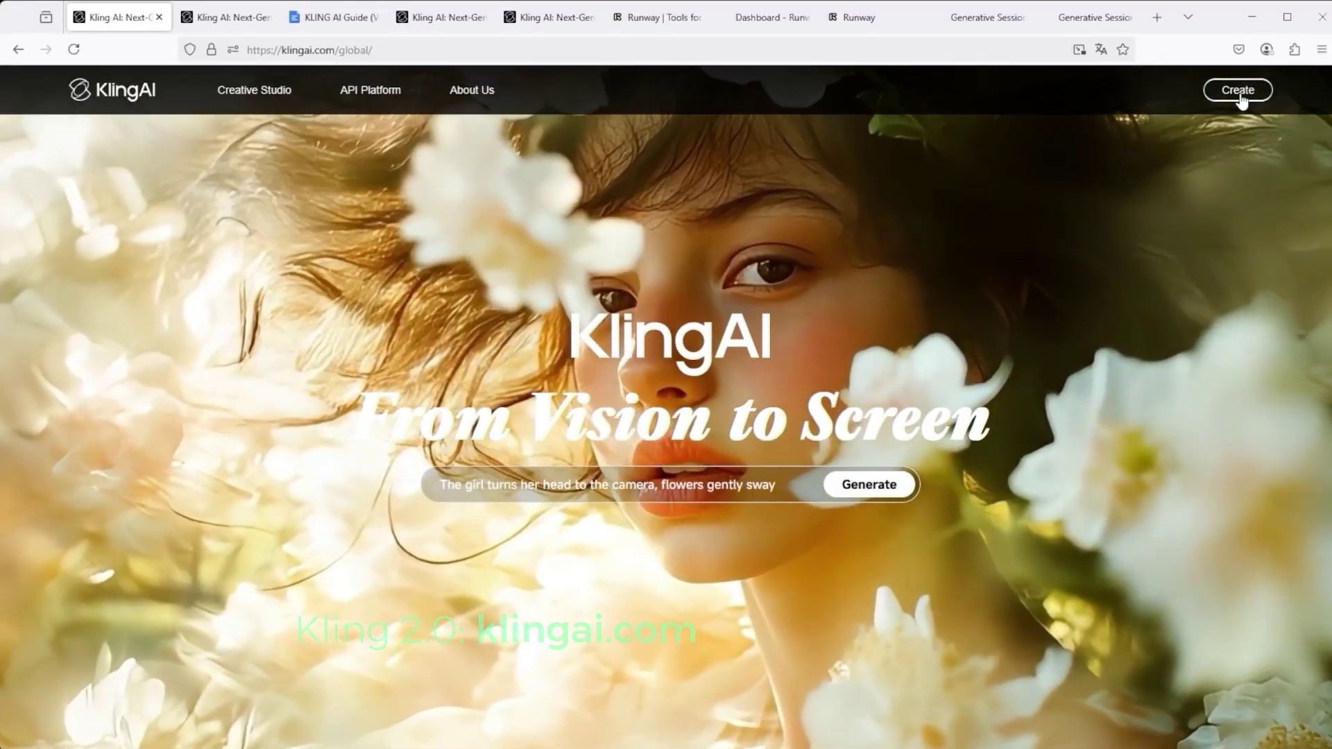
Step: Read through the KLING AI Guide (Video) as far as the Elements section and return to the Kling AI home page
left_click(222, 21)
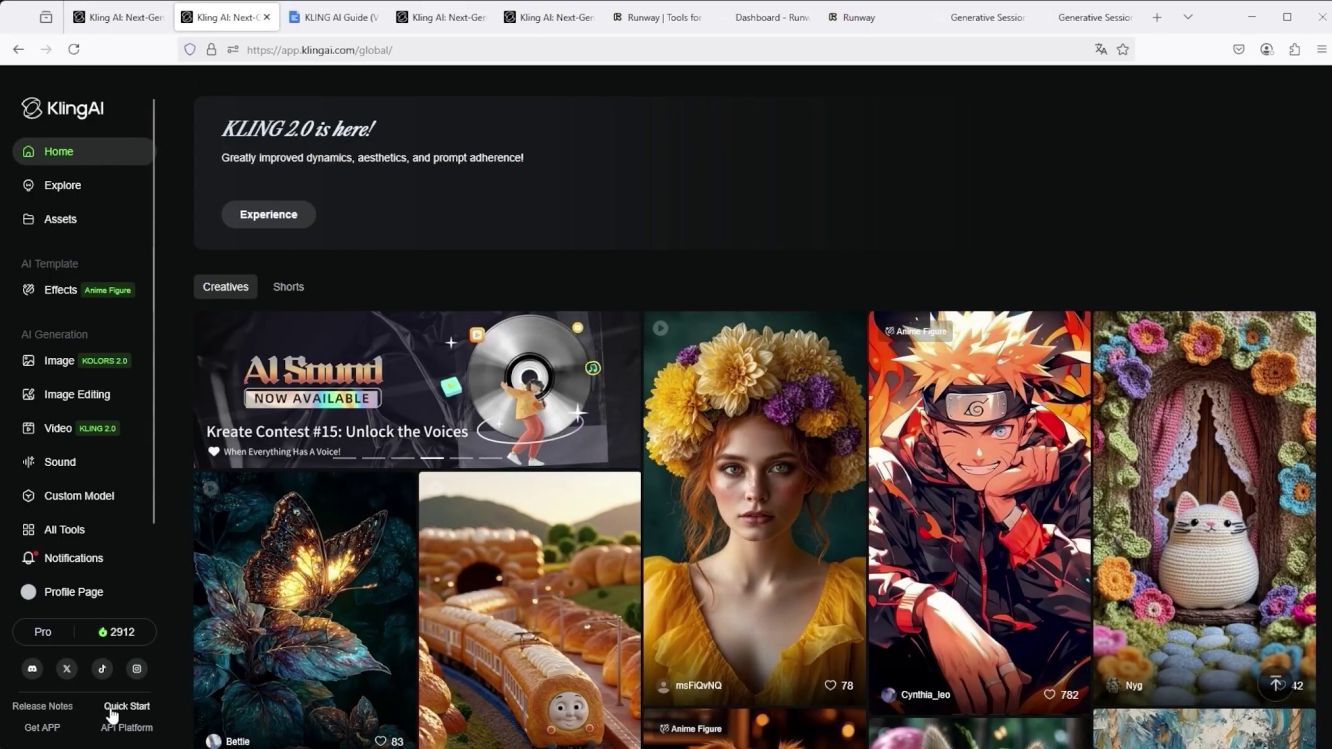
left_click(323, 21)
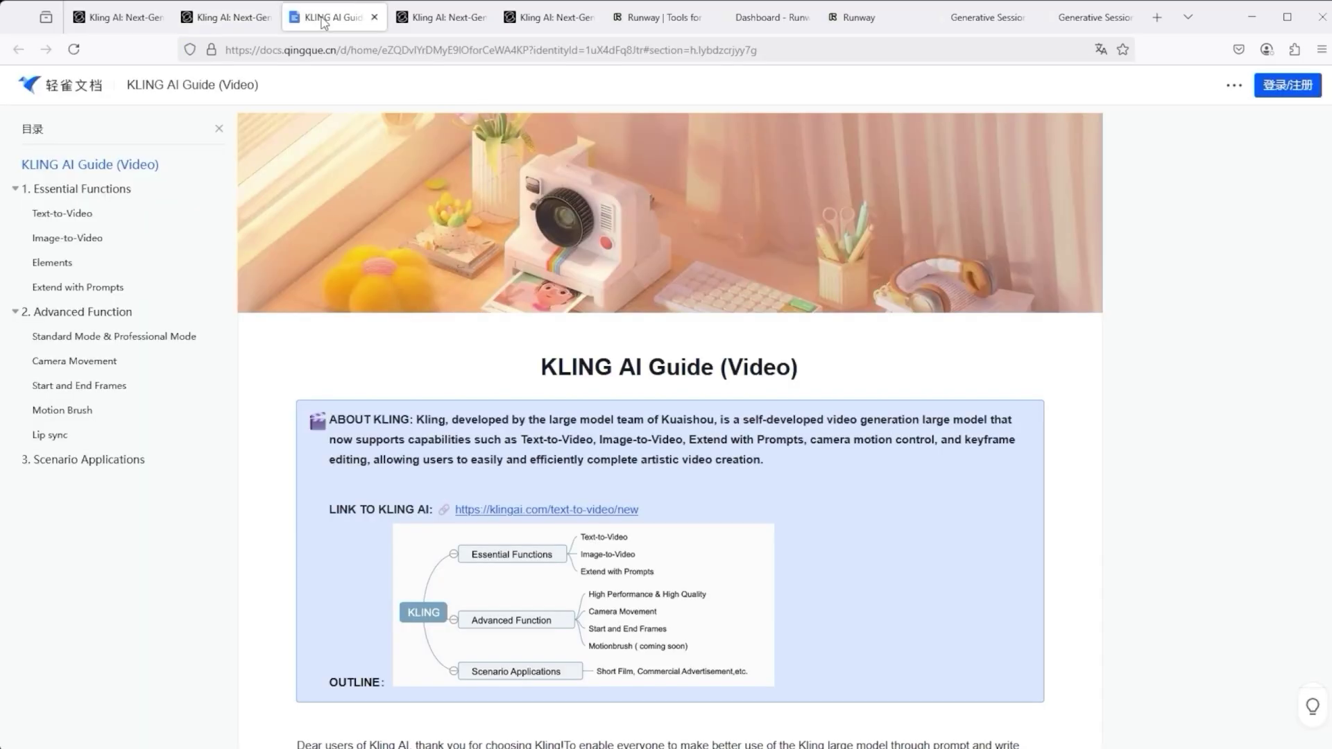
scroll(608, 402, "down", 20)
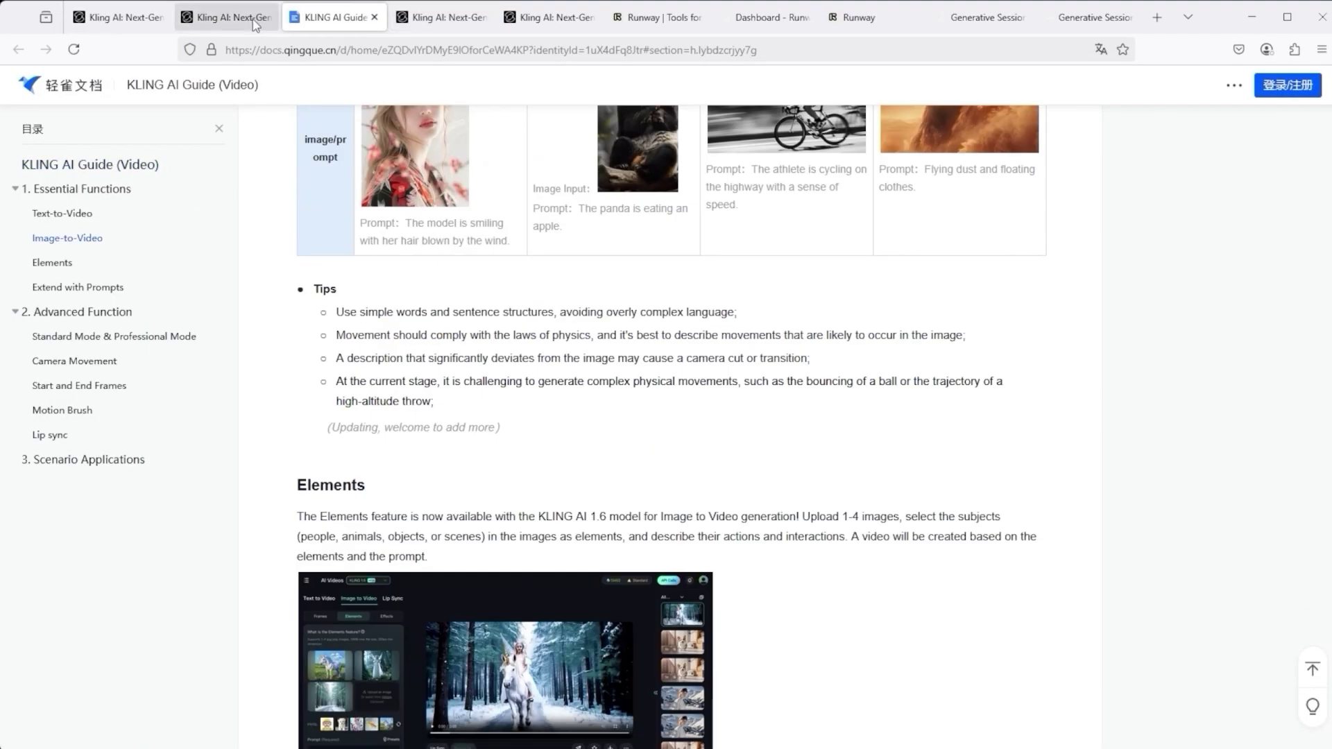
left_click(230, 19)
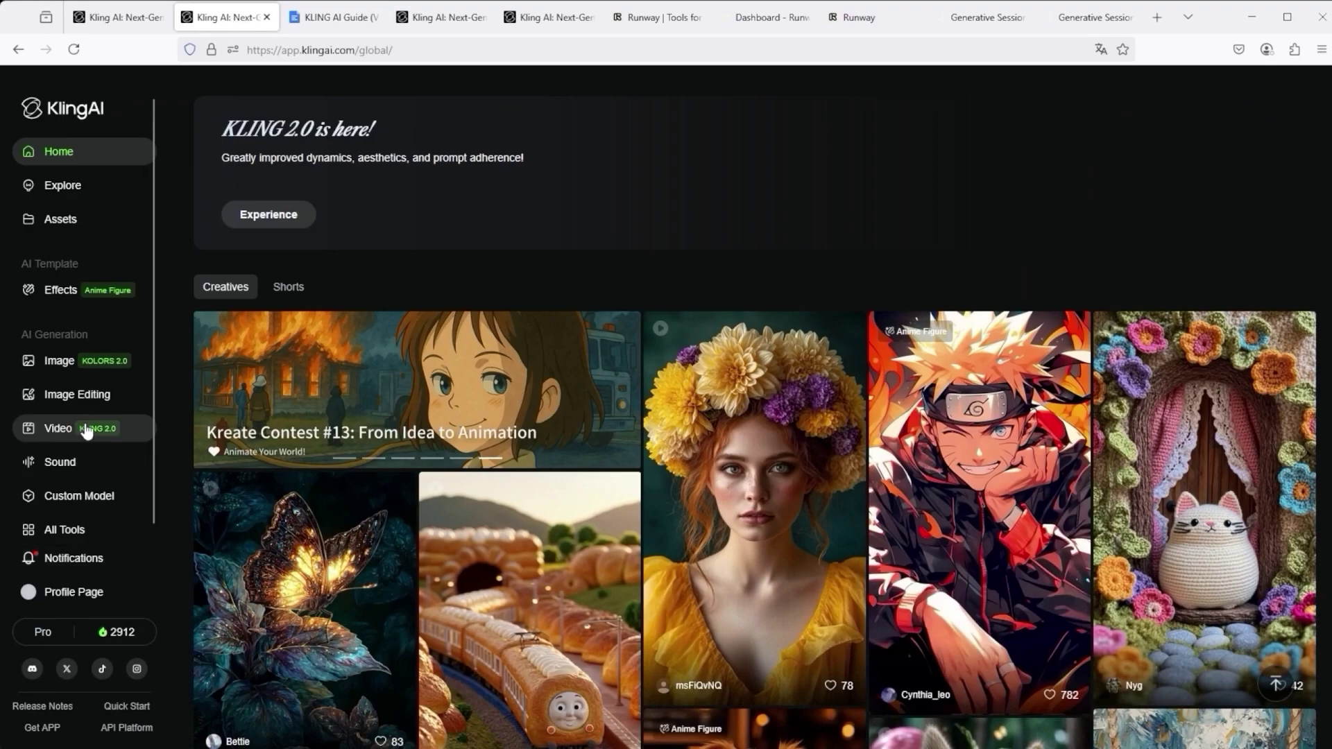
Step: In Kling's video generation page, fill the text-to-video prompt with the Rabbit sample hint
left_click(422, 17)
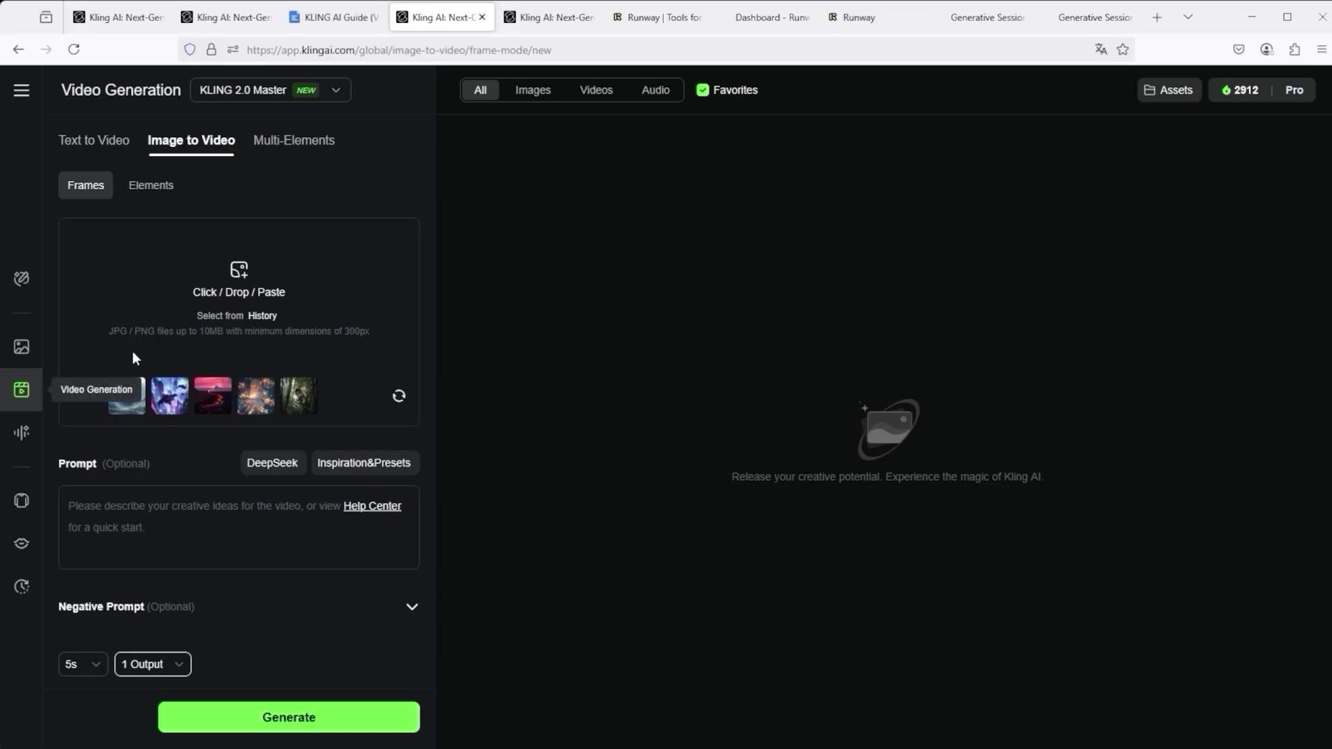
left_click(336, 91)
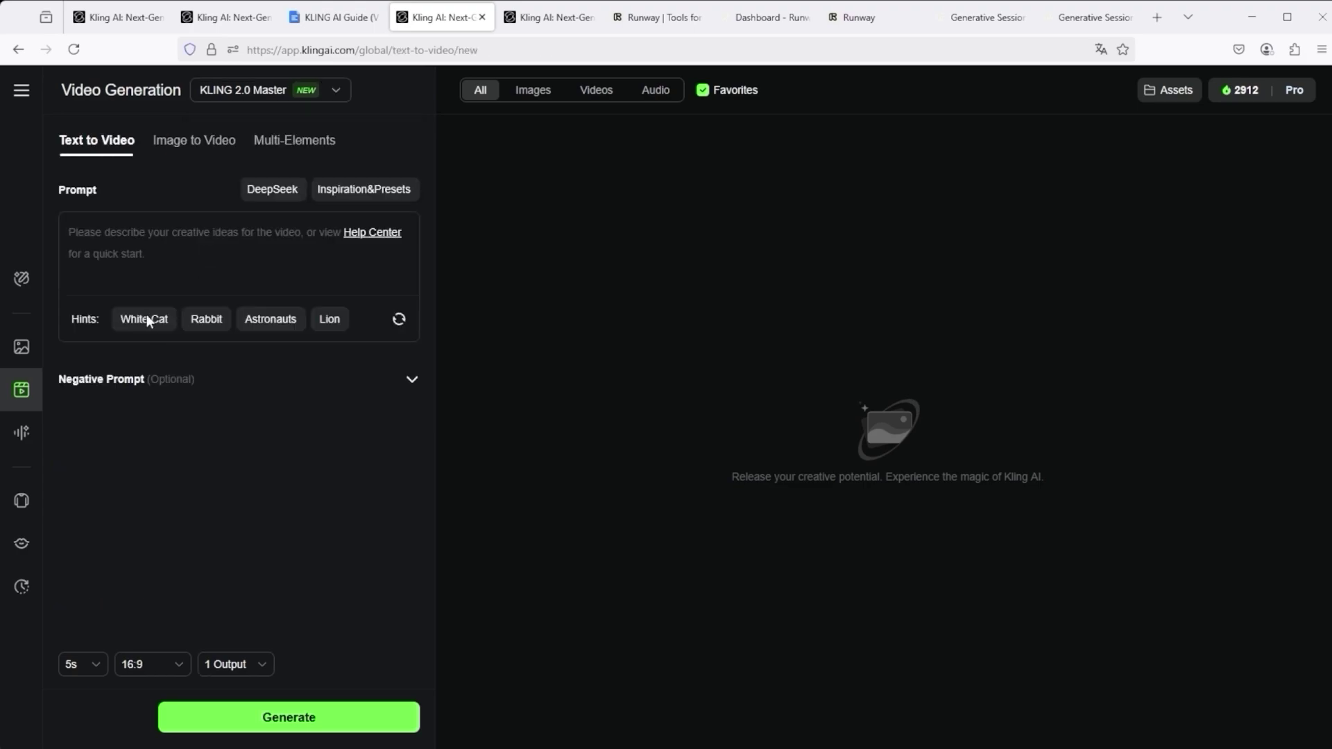
left_click(148, 321)
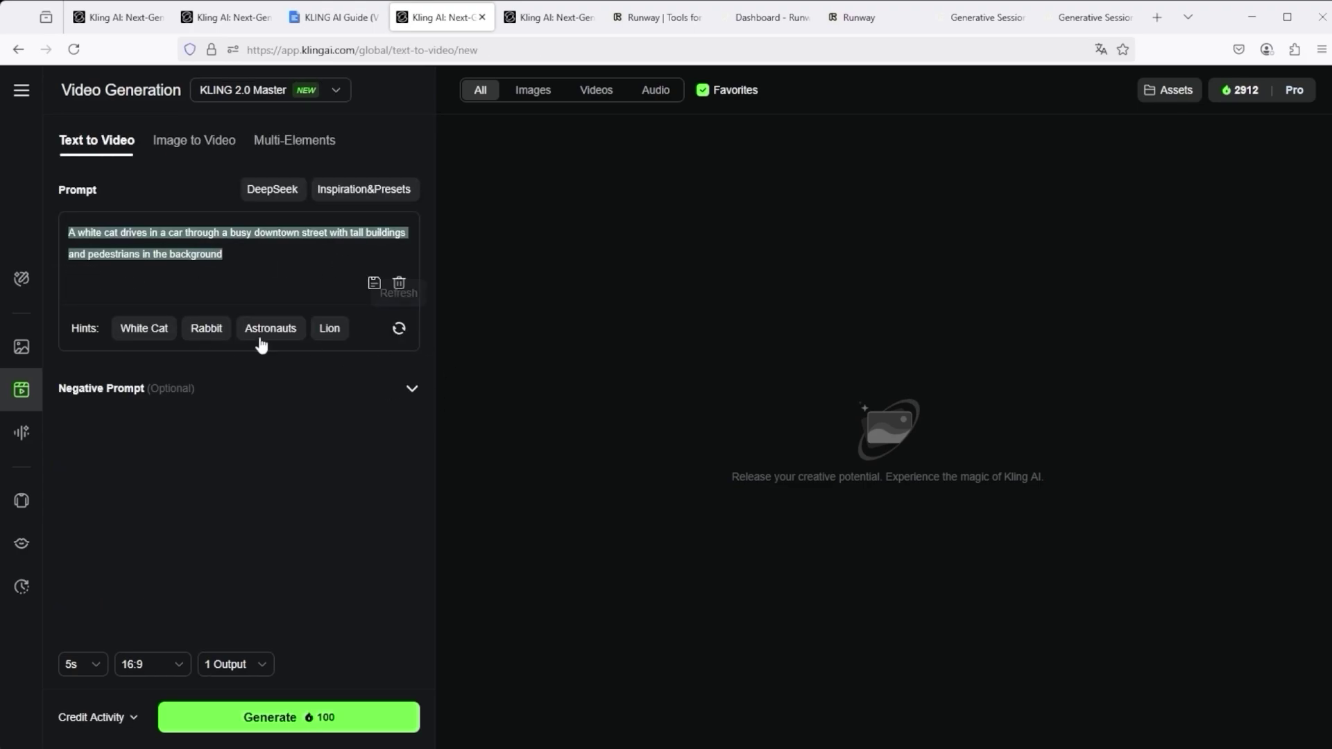
left_click(207, 330)
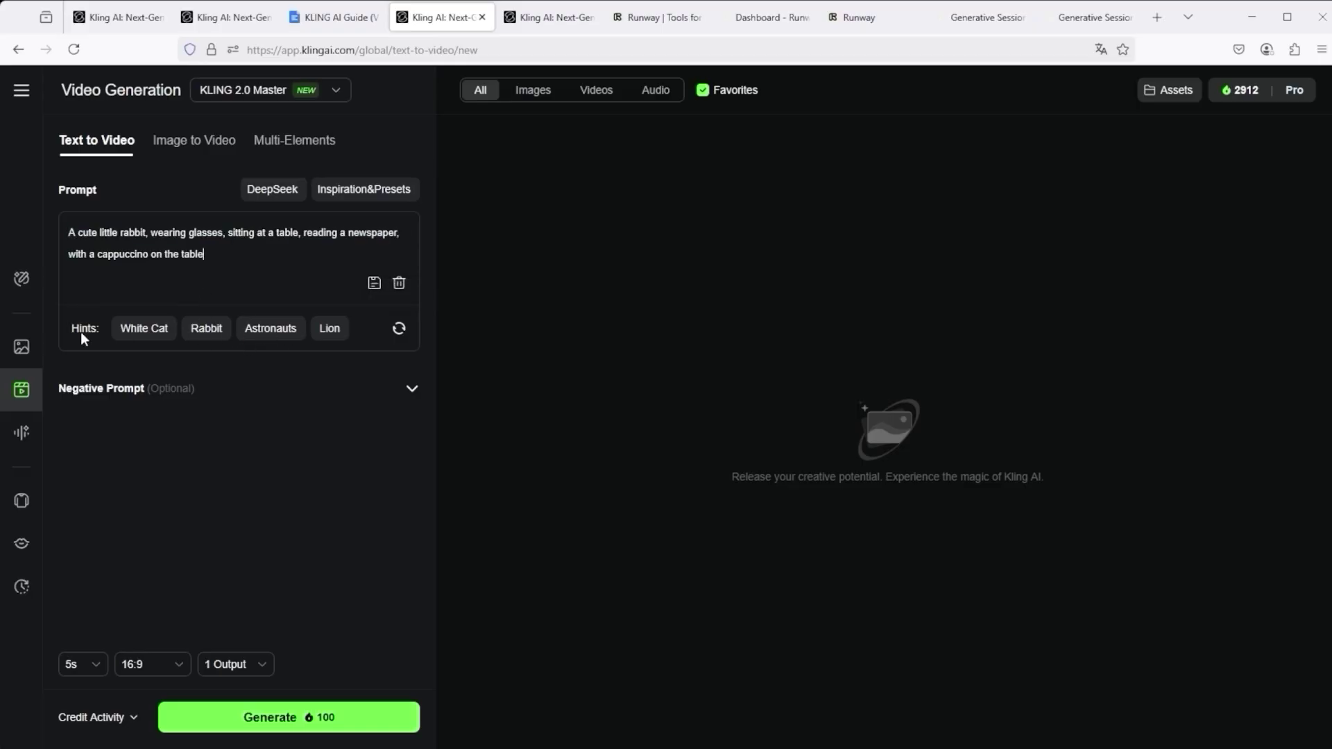
Step: Review the negative prompt field and the available duration and aspect ratio options for text-to-video
left_click(411, 391)
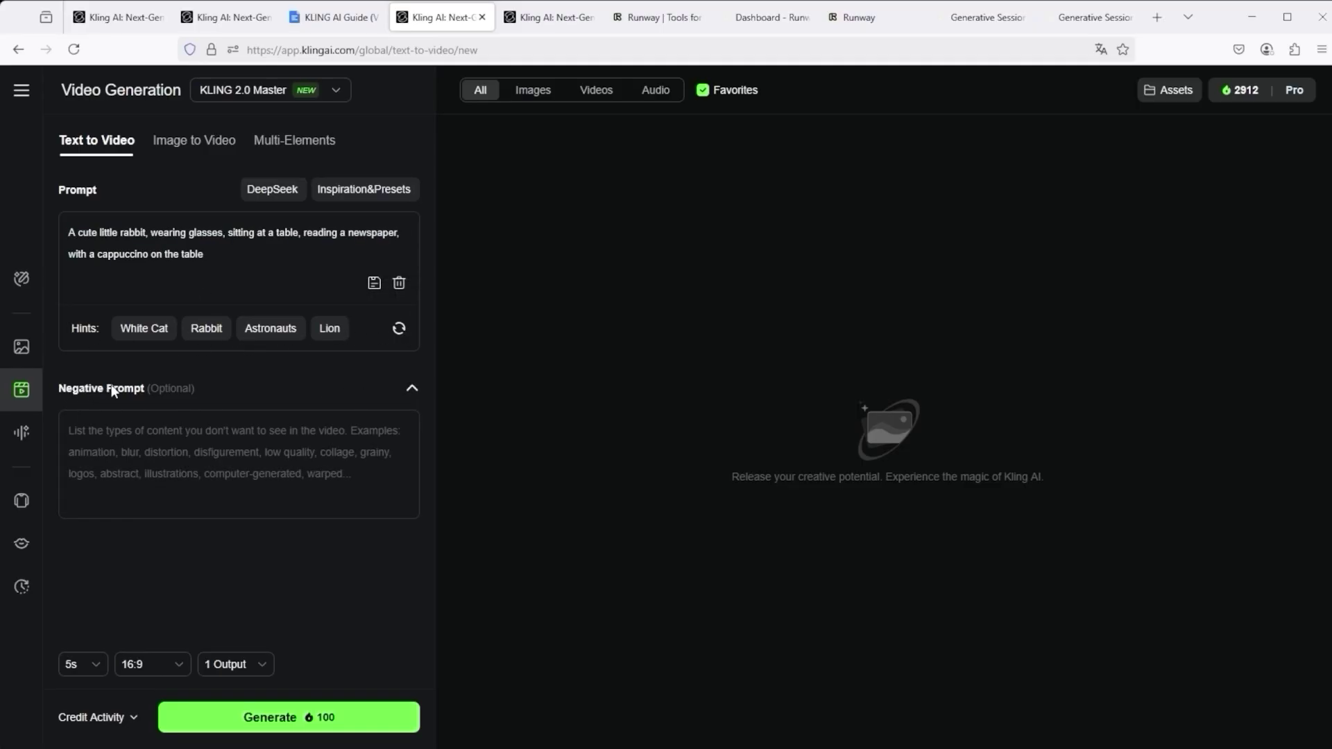
left_click(412, 392)
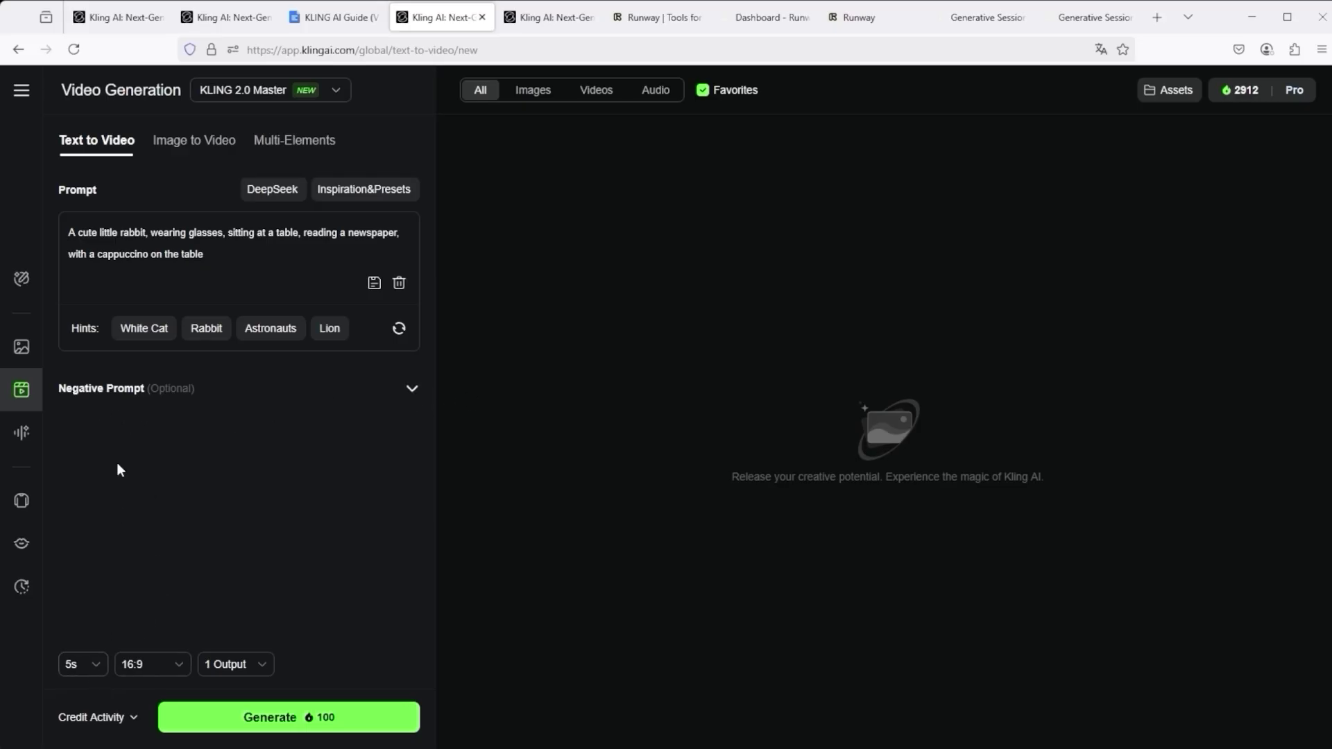
left_click(91, 662)
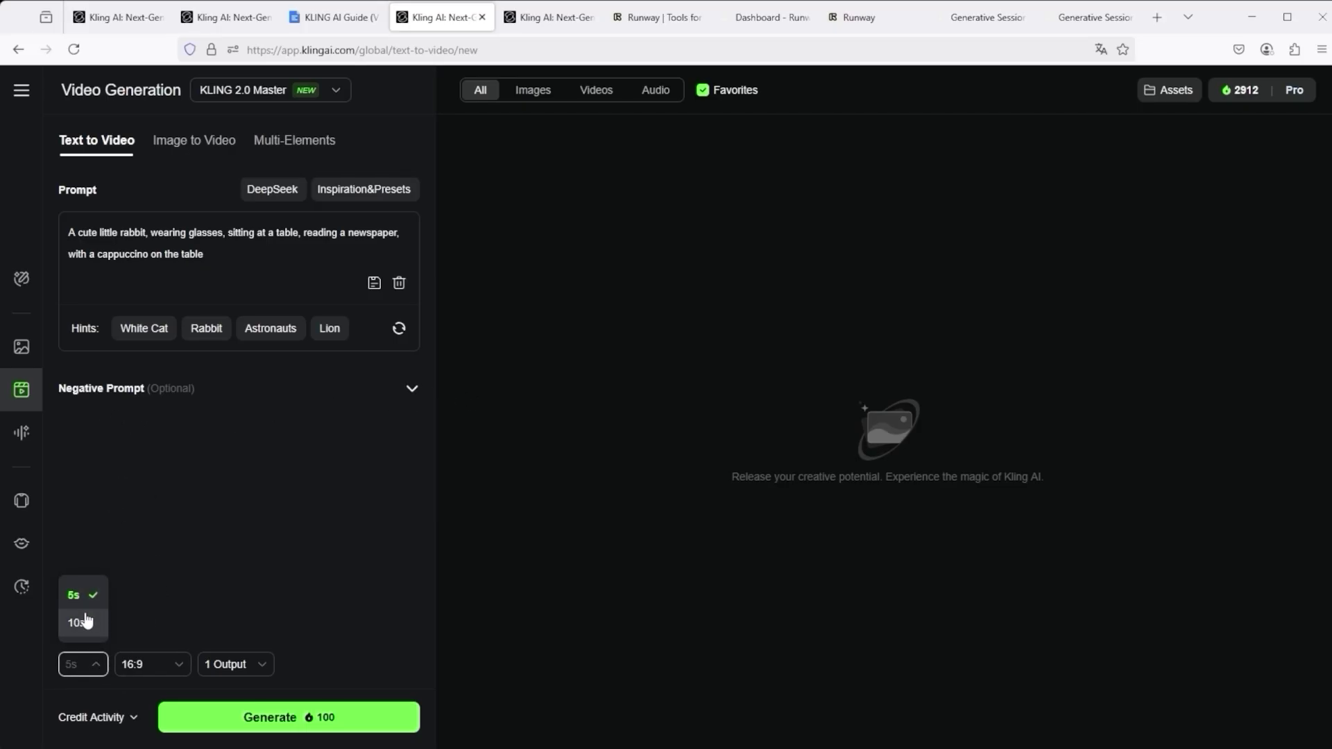
left_click(152, 666)
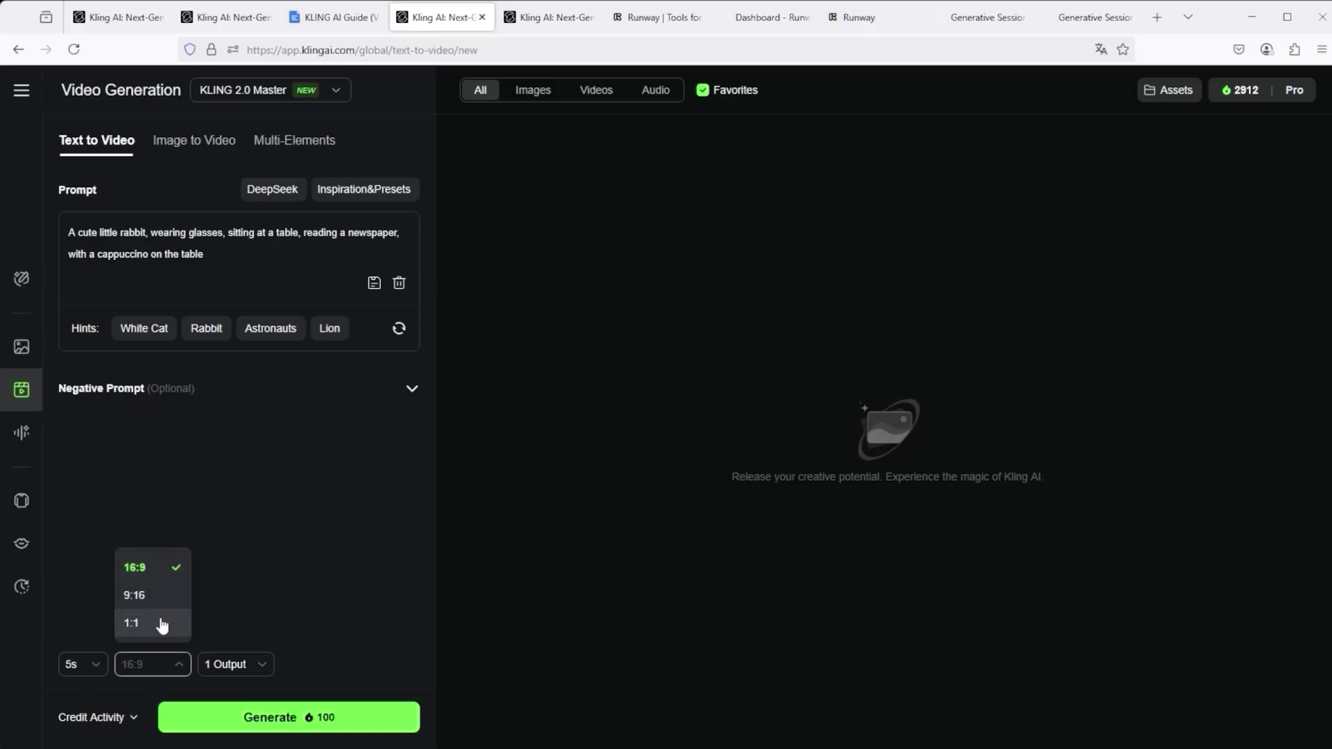
left_click(271, 615)
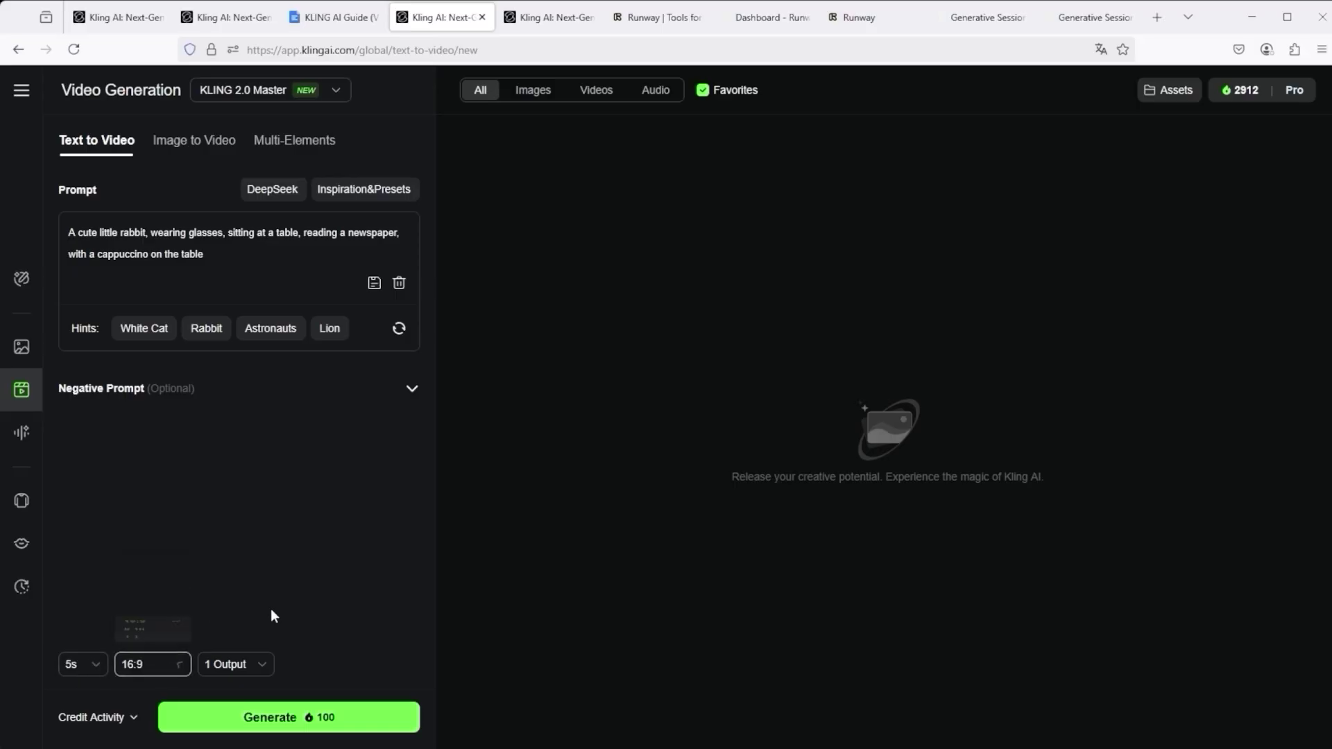
Step: Switch to Image to Video in Frames mode and highlight the full rabbit prompt text
left_click(185, 144)
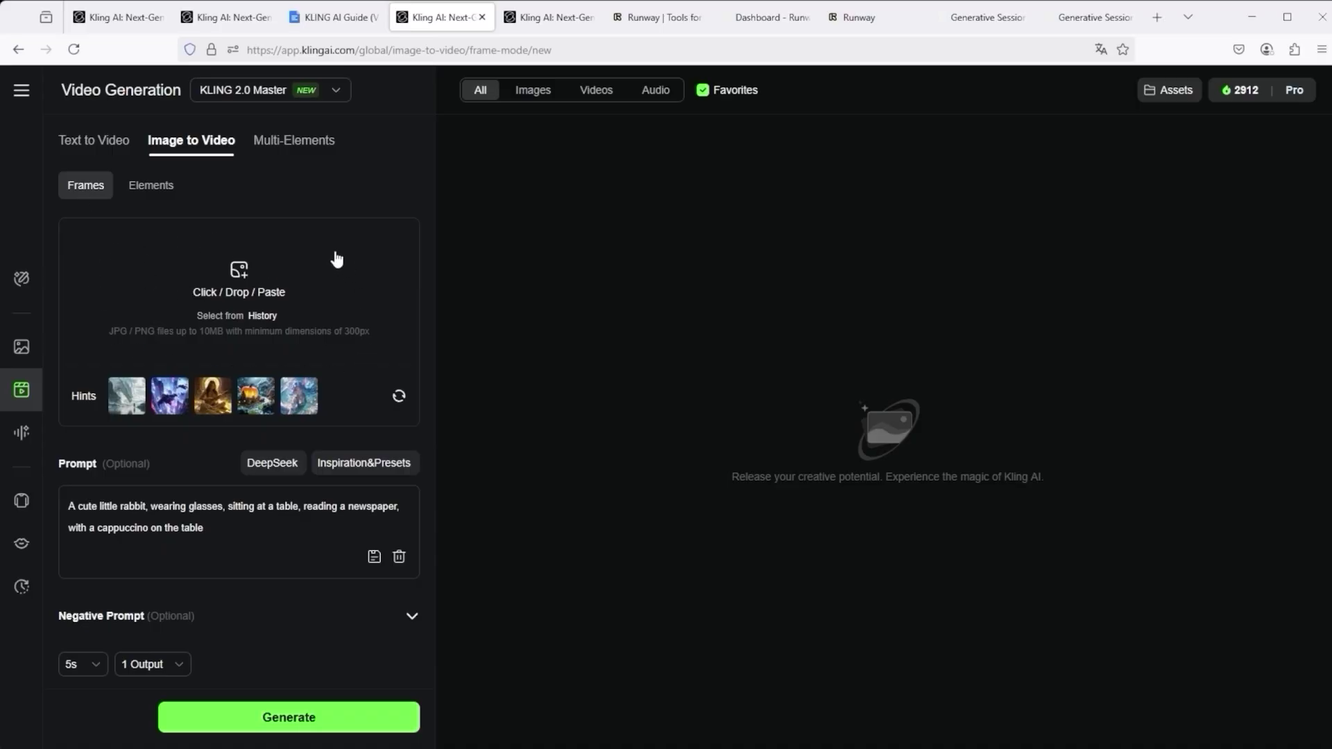
left_click(88, 505)
left_click_drag(222, 548, 46, 498)
left_click(226, 530)
left_click_drag(226, 529, 48, 501)
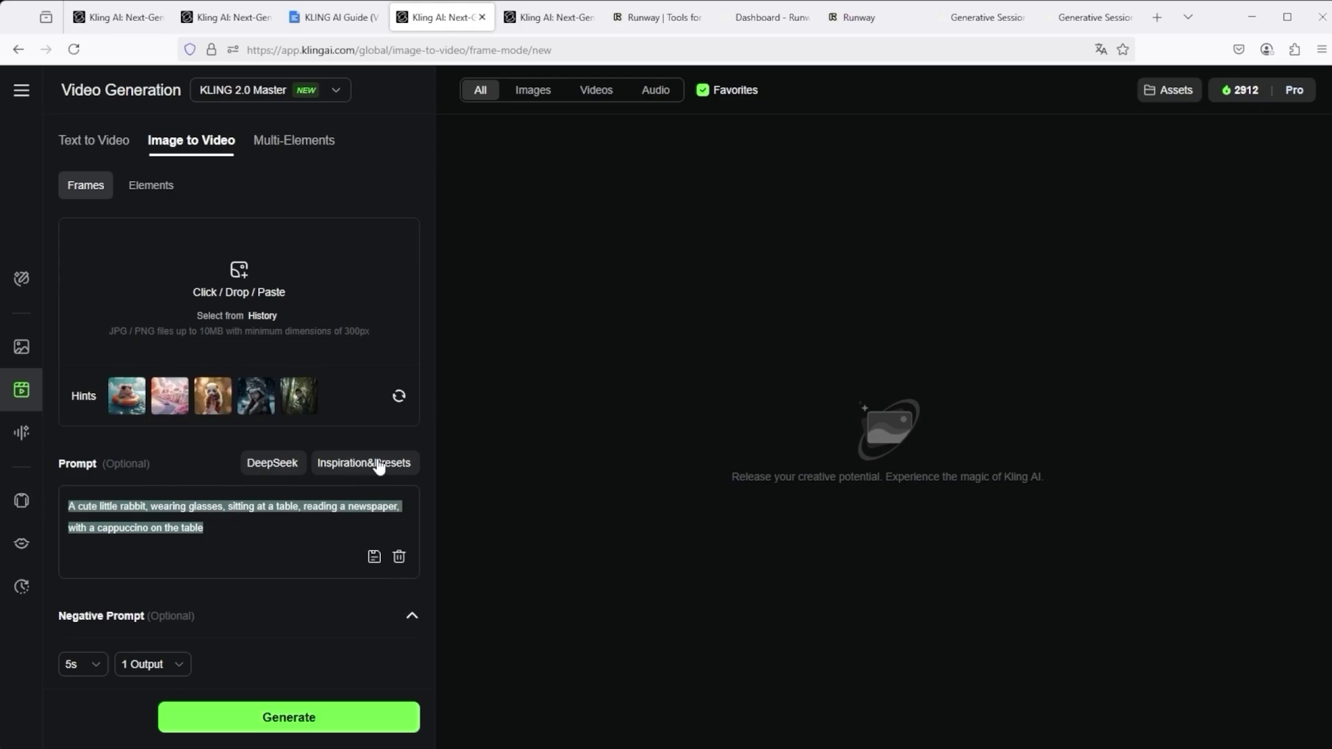
Step: Examine the camera movement phrases in the Inspiration & Presets prompt dictionary
left_click(378, 467)
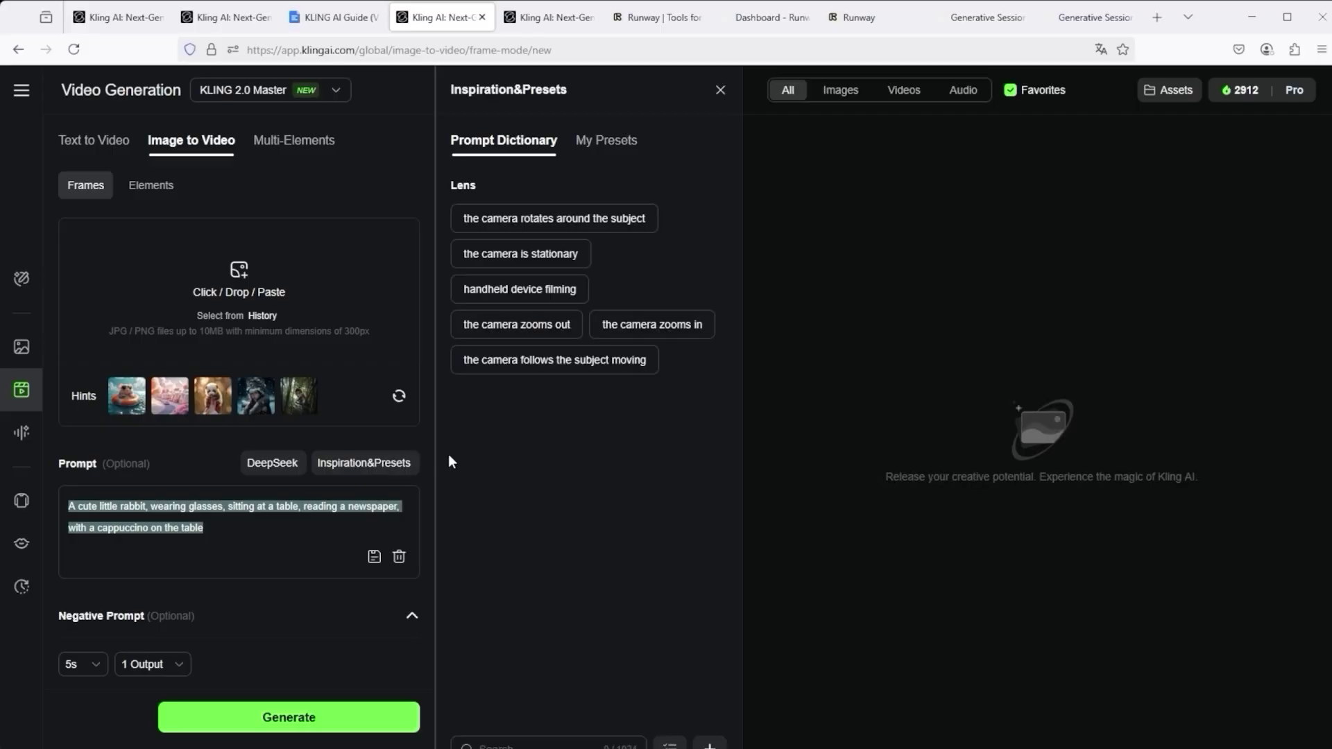
mouse_move(550, 223)
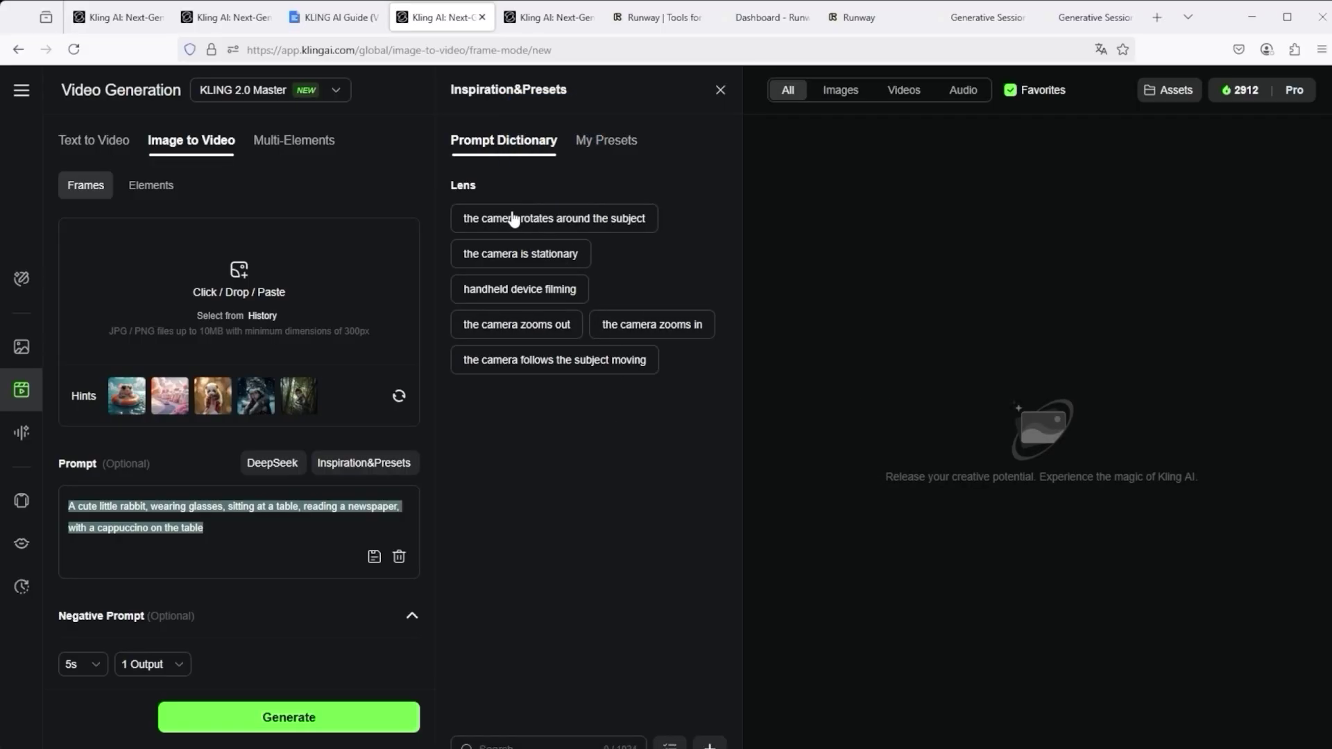
left_click(654, 326)
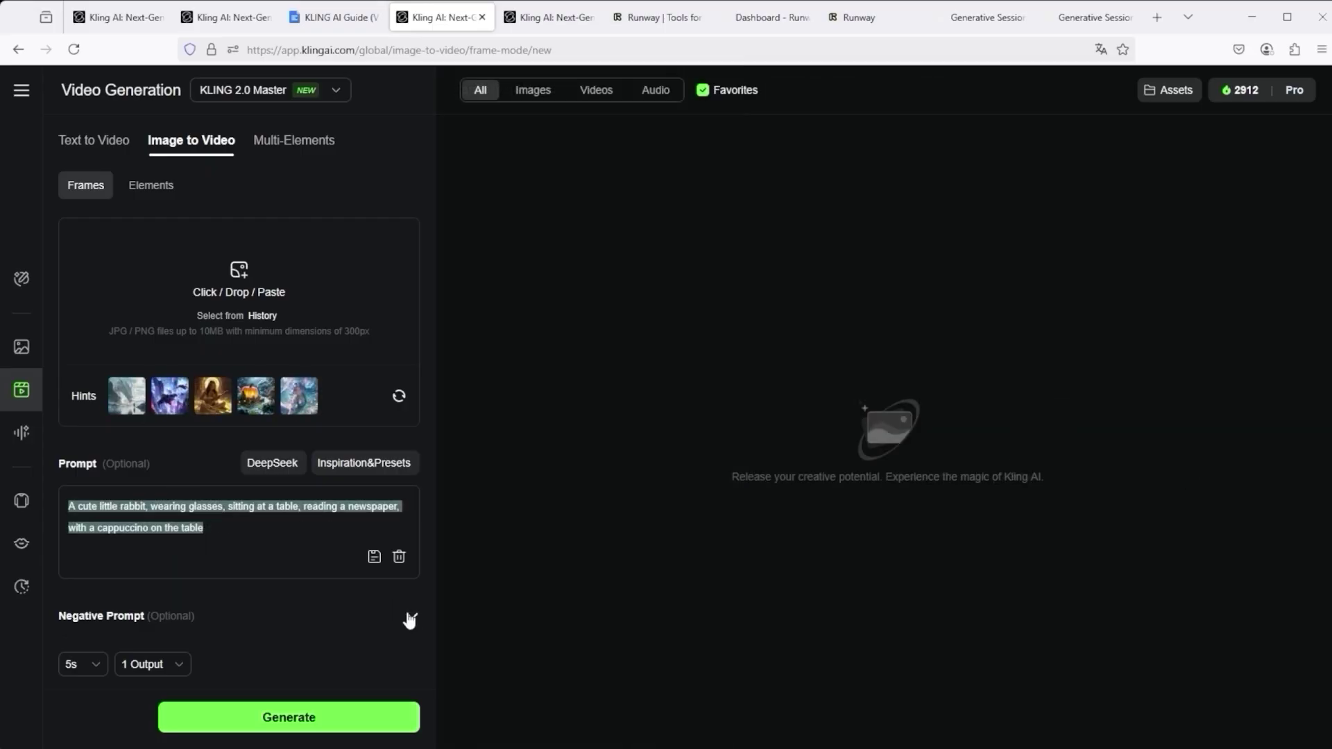
Step: Expand the image-to-video negative prompt and check the duration and output count options
left_click(412, 617)
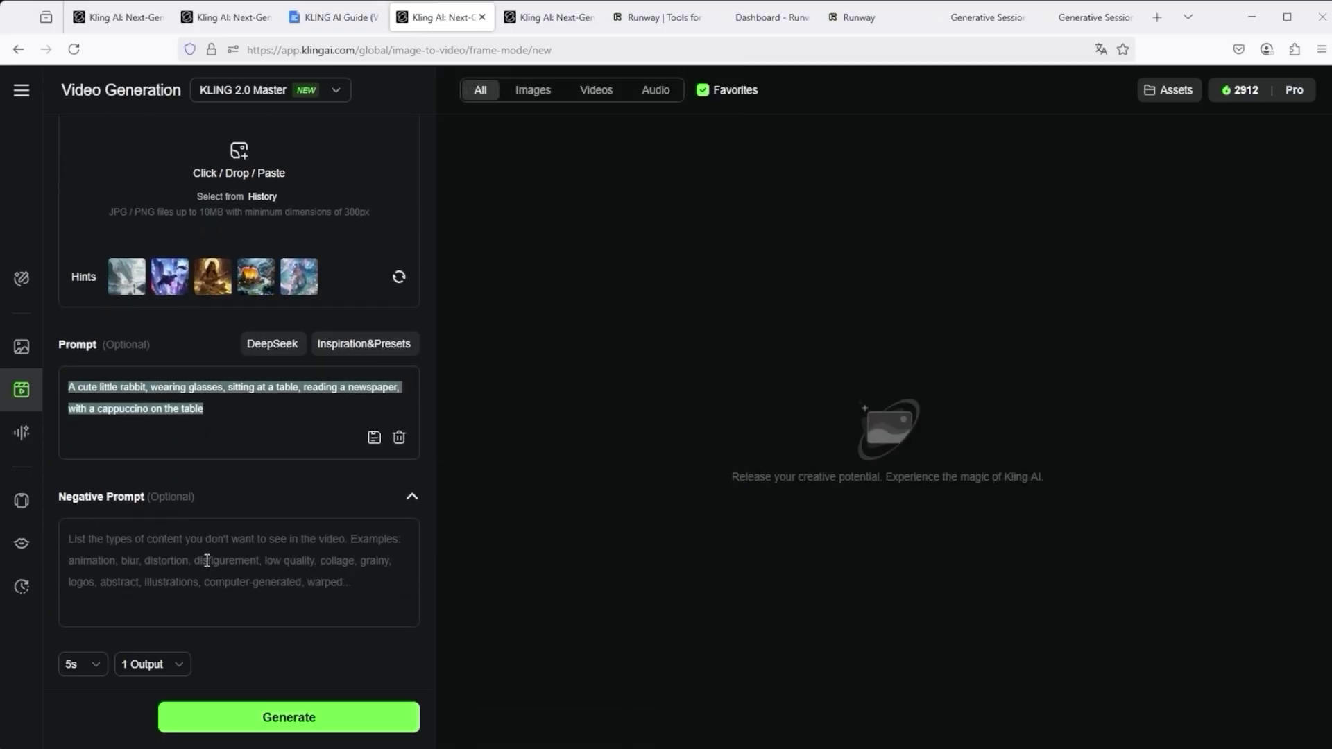
left_click(83, 665)
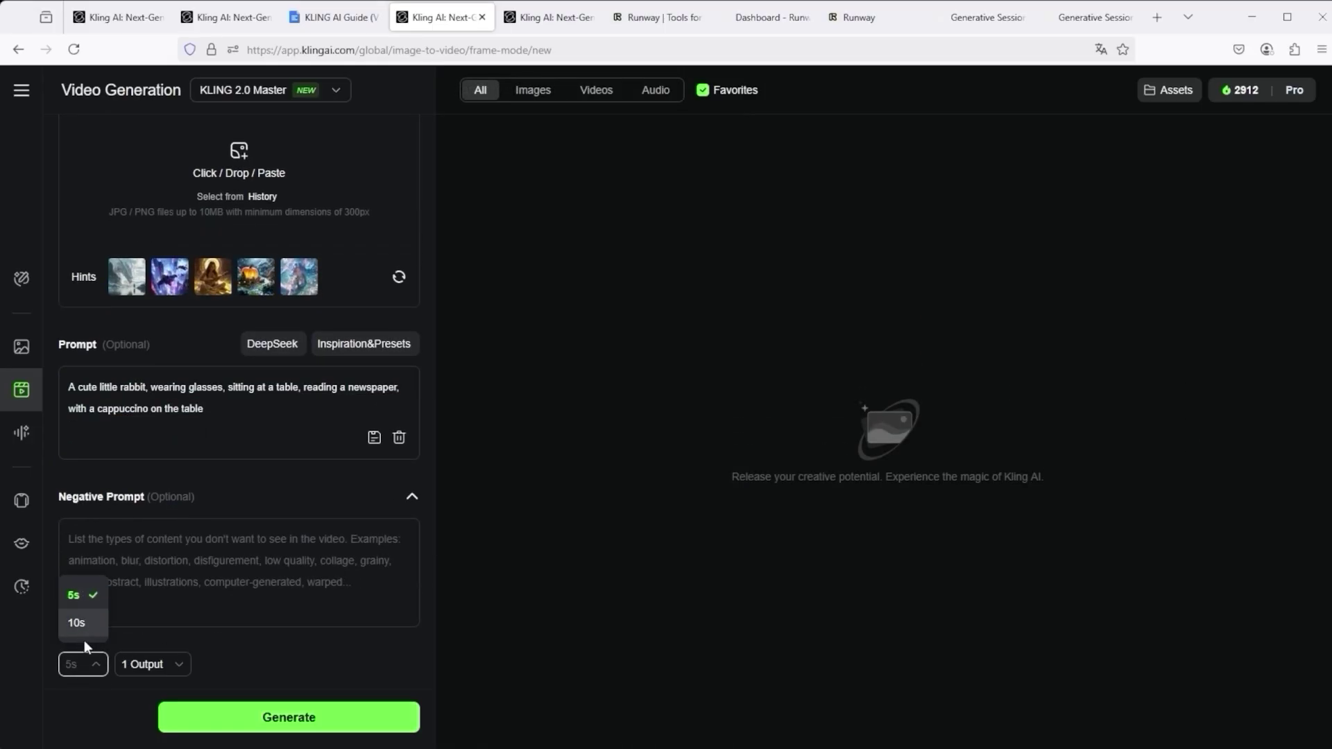
left_click(180, 670)
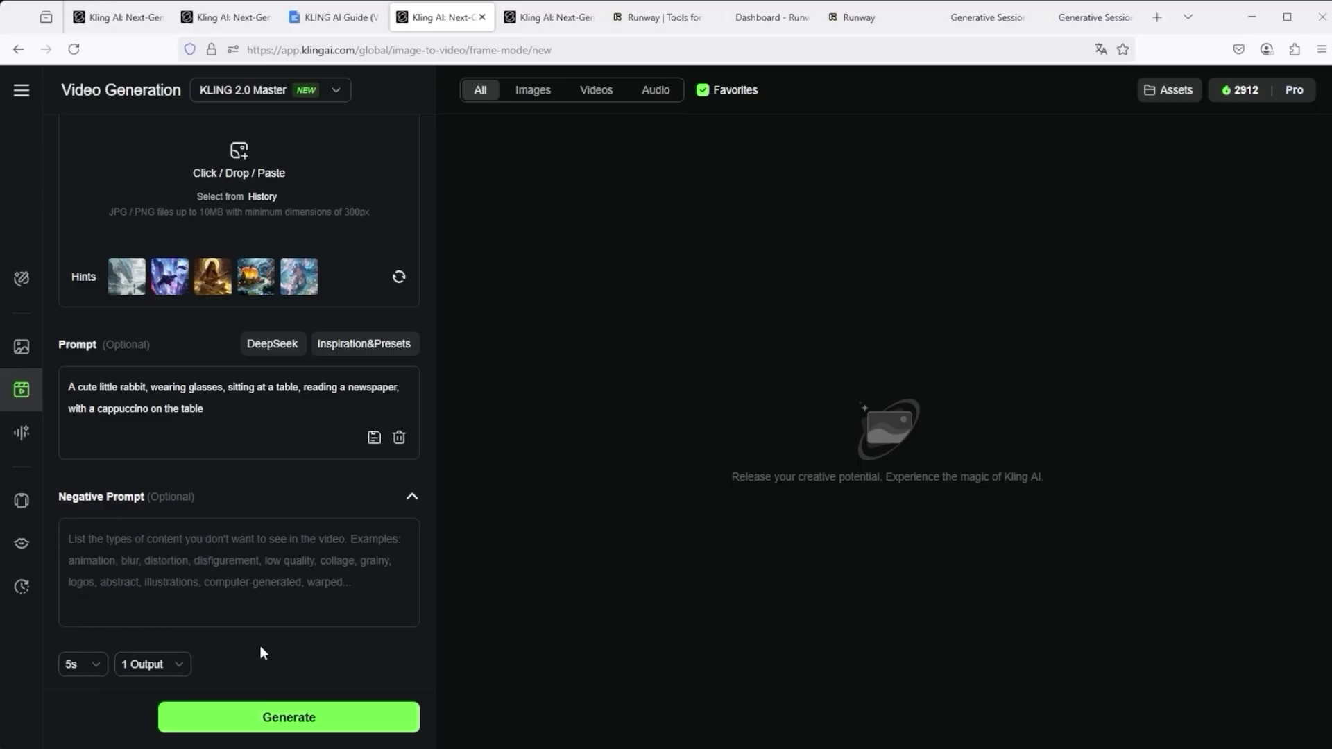
scroll(264, 617, "up", 2)
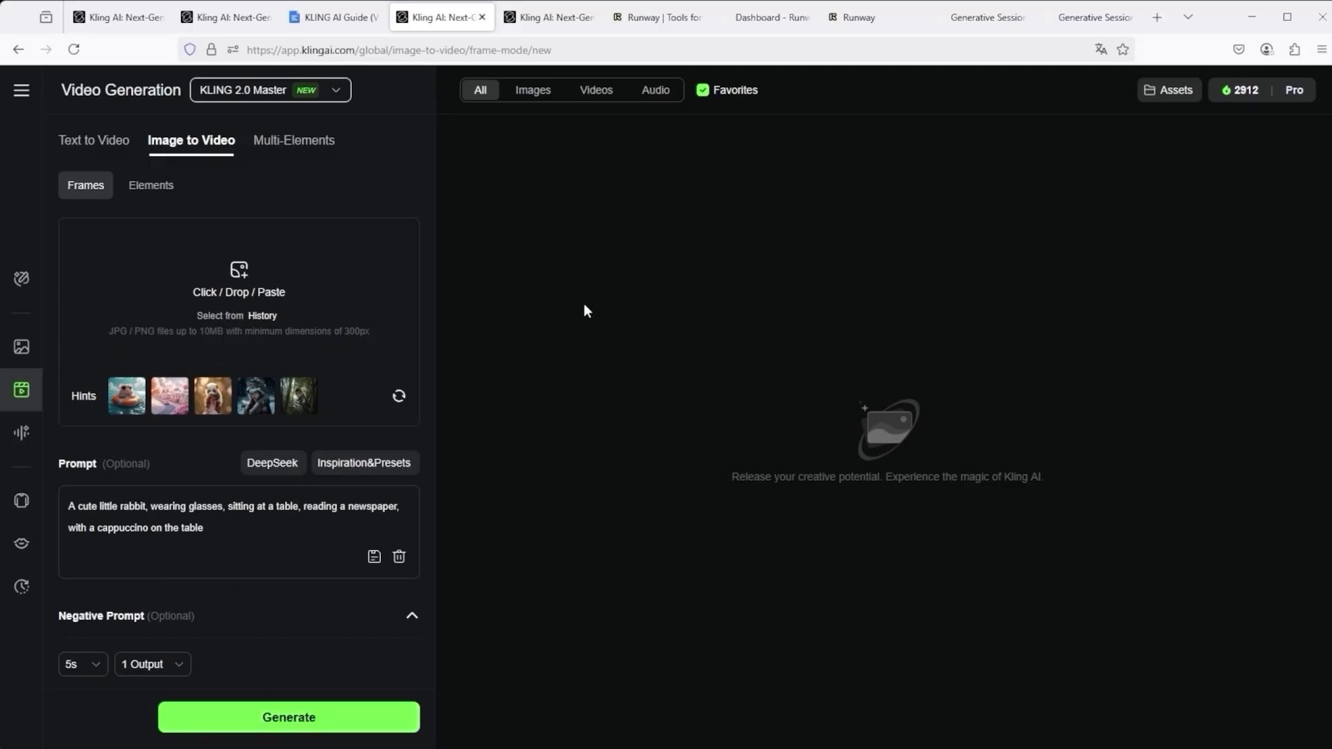
Step: Review the bowing man generation by highlighting its prompt and the words "muted colors", and play the resulting video
left_click(550, 18)
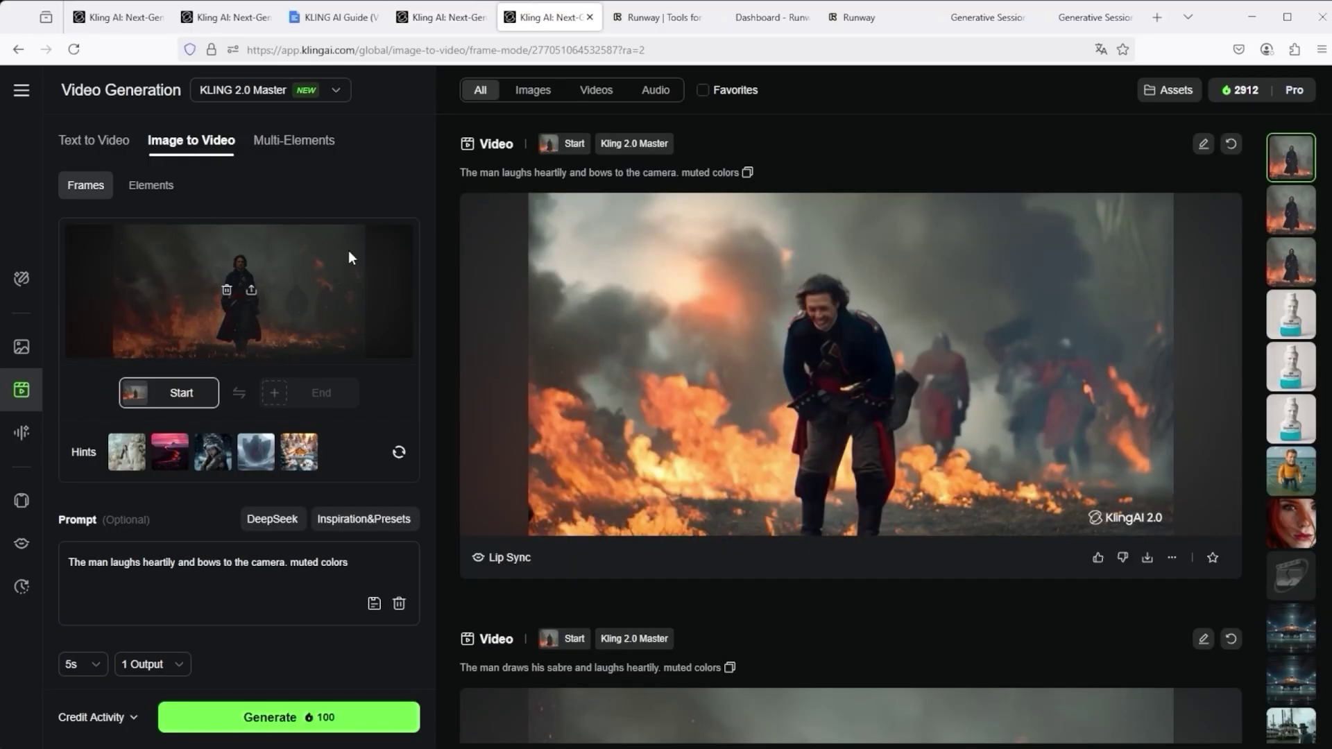
left_click_drag(349, 562, 64, 563)
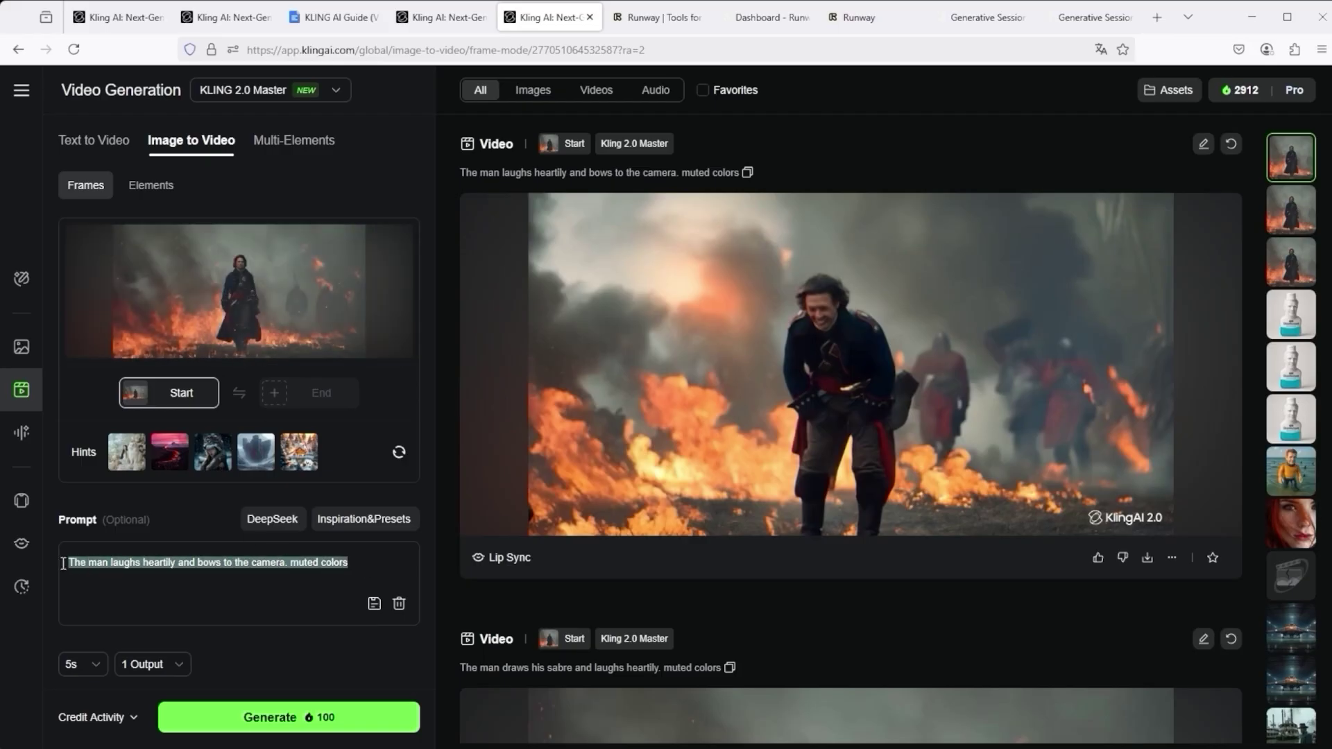
left_click(299, 581)
left_click_drag(349, 563, 292, 560)
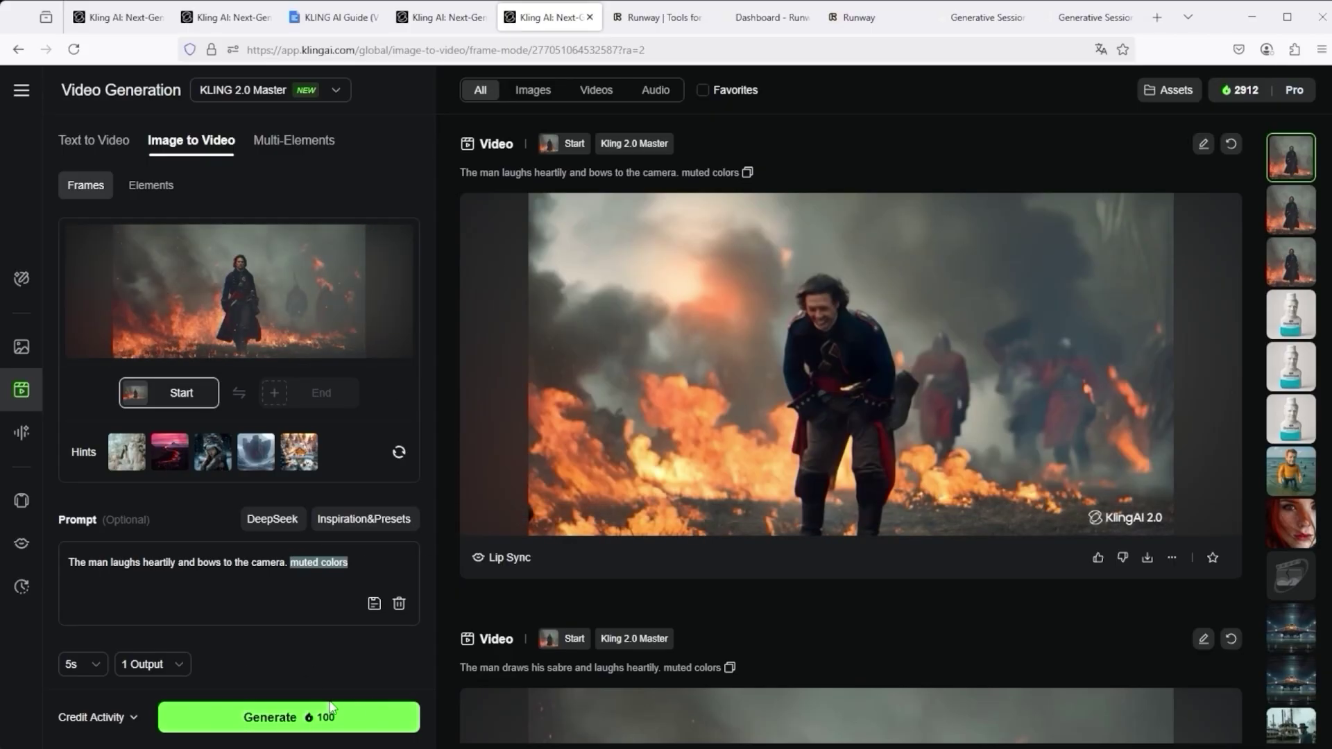
left_click(781, 339)
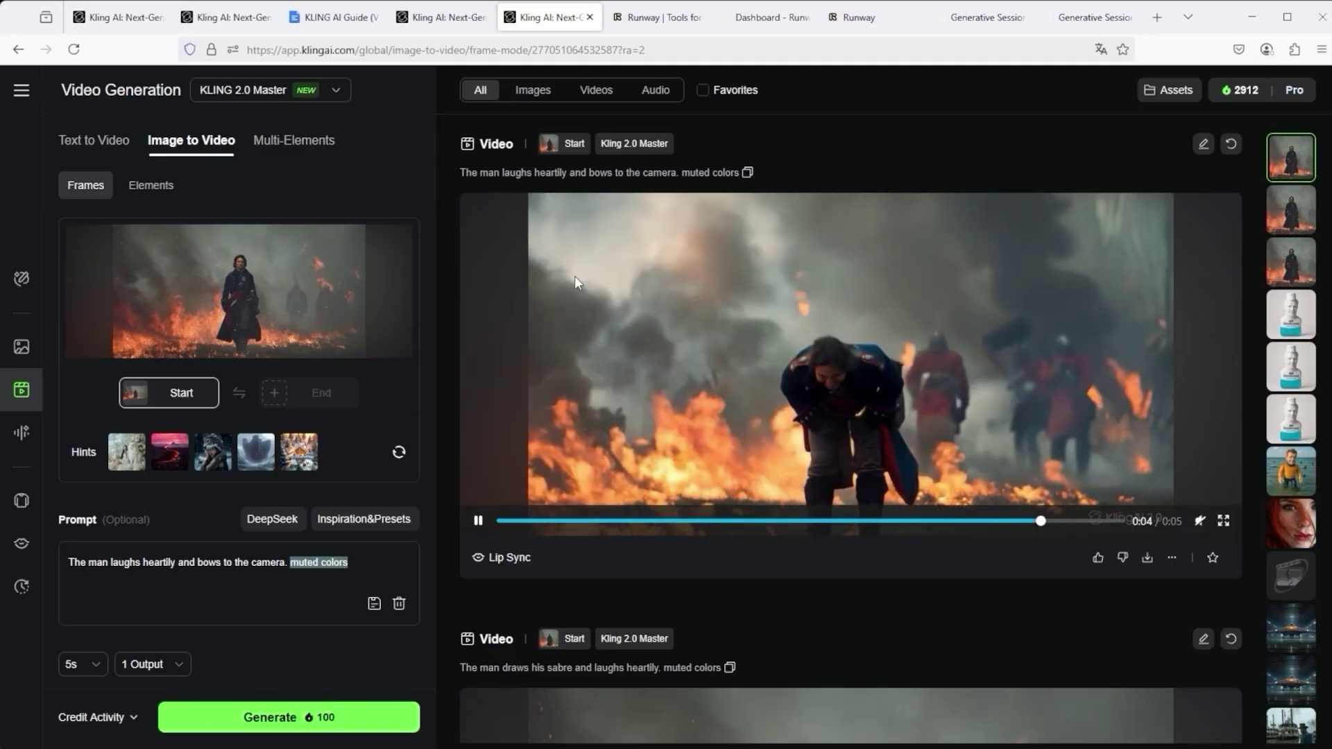
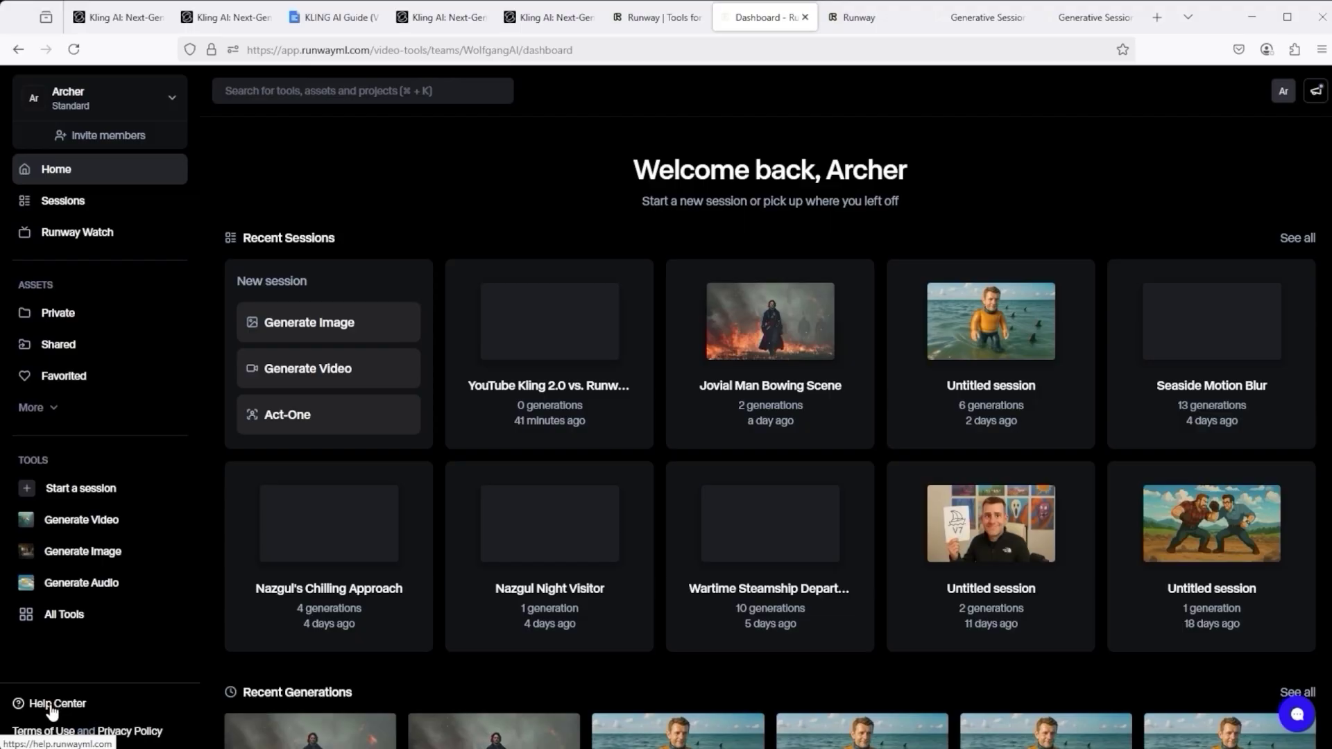
Step: Open the Runway Help Center, look over its documentation categories, and return to the Runway dashboard
left_click(46, 705)
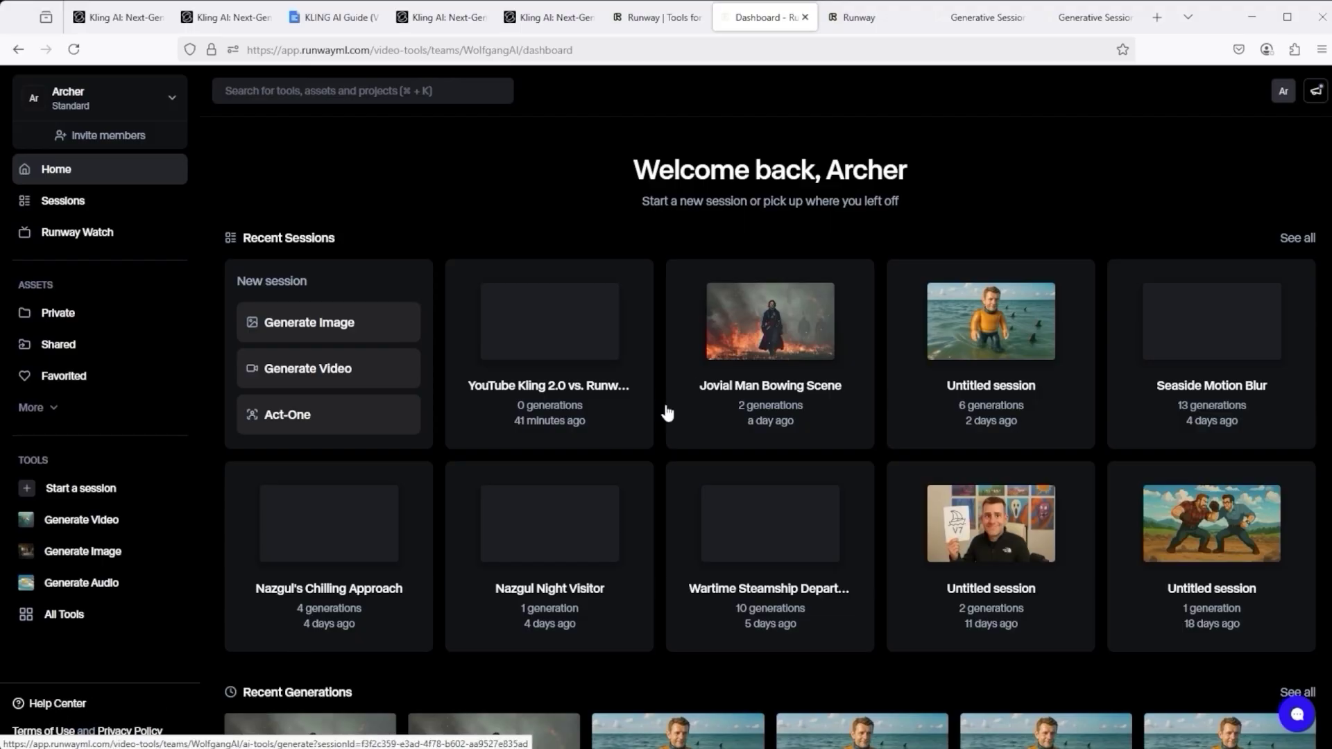
scroll(545, 415, "down", 5)
scroll(545, 415, "down", 3)
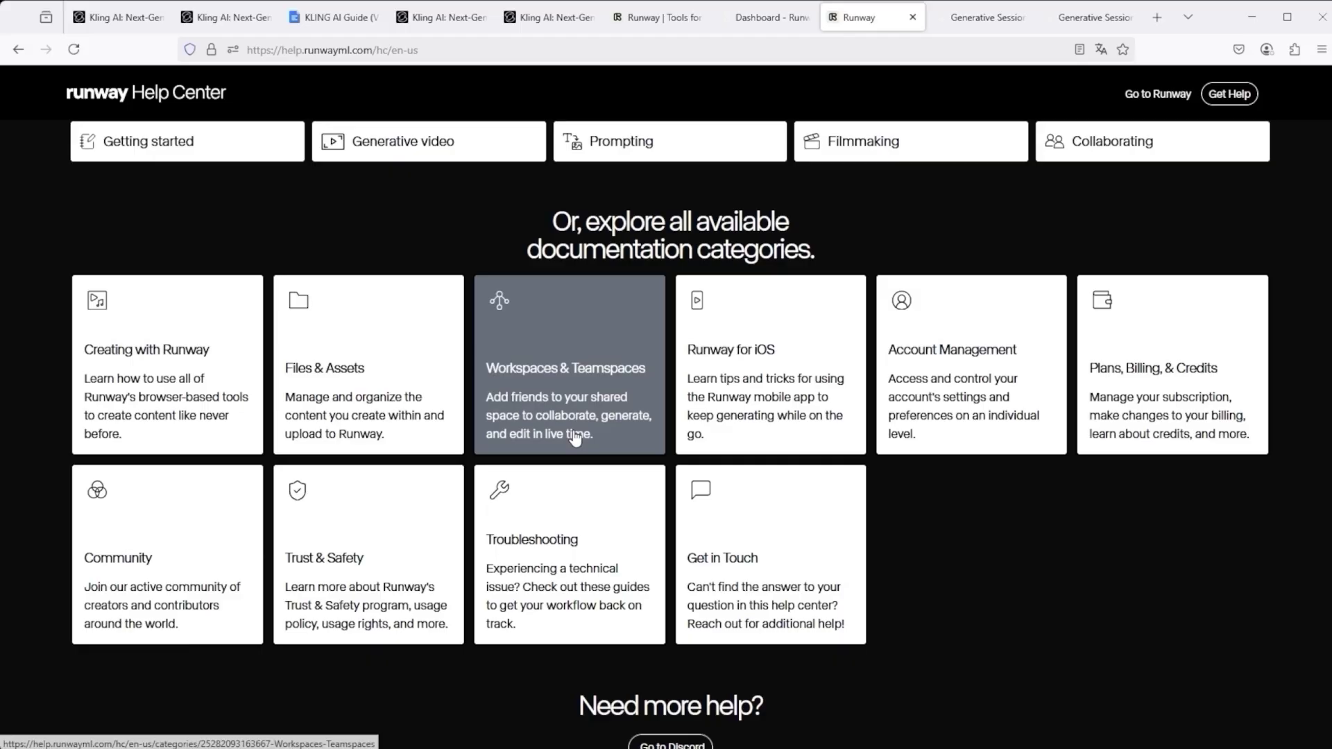
scroll(573, 437, "up", 1)
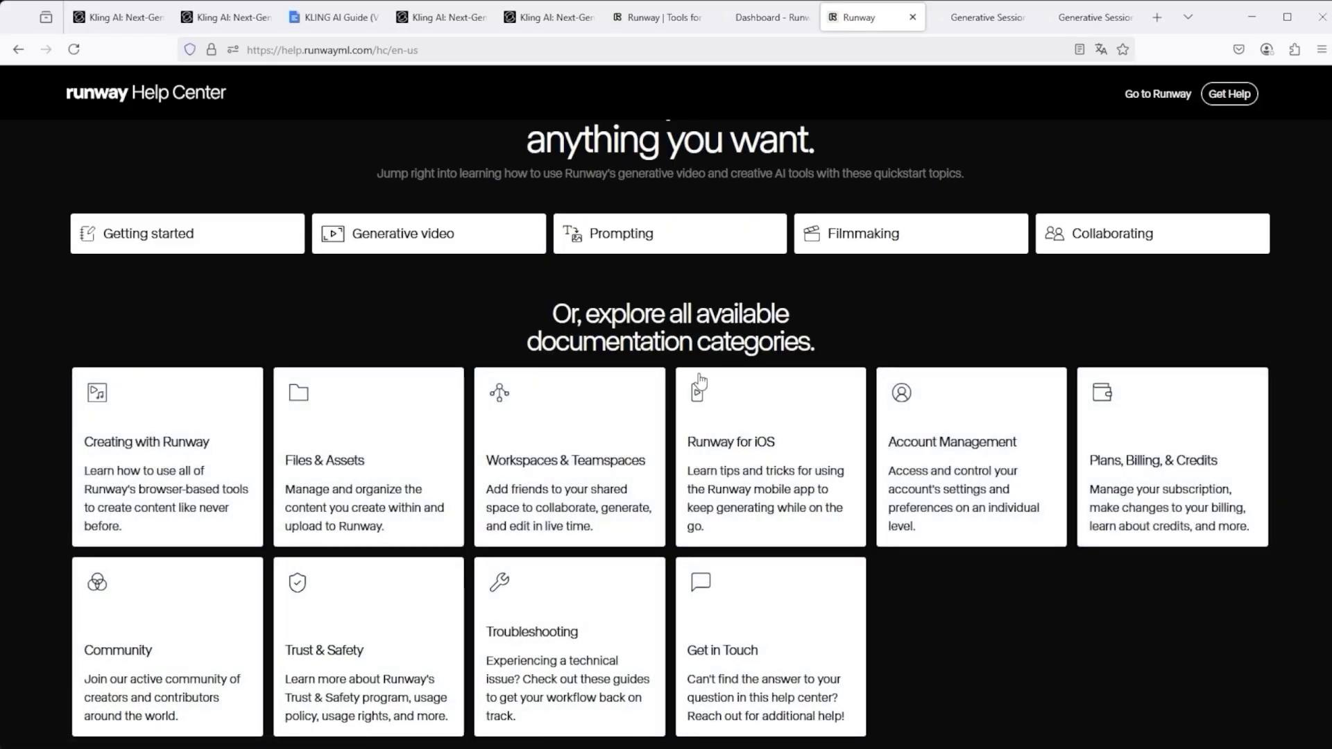
left_click(763, 24)
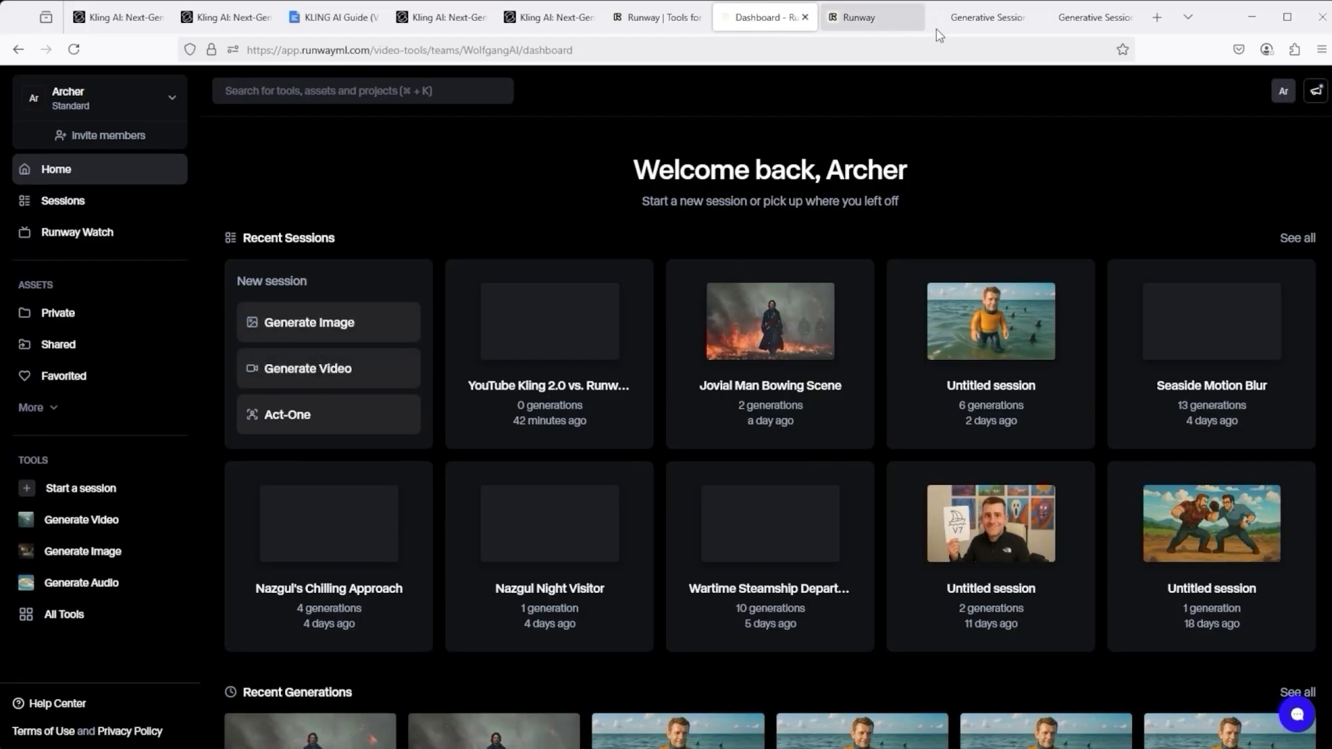
Step: Open the "YouTube Kling 2.0 vs. Runway Gen-4" session and review its prompt field and video model choices
left_click(956, 19)
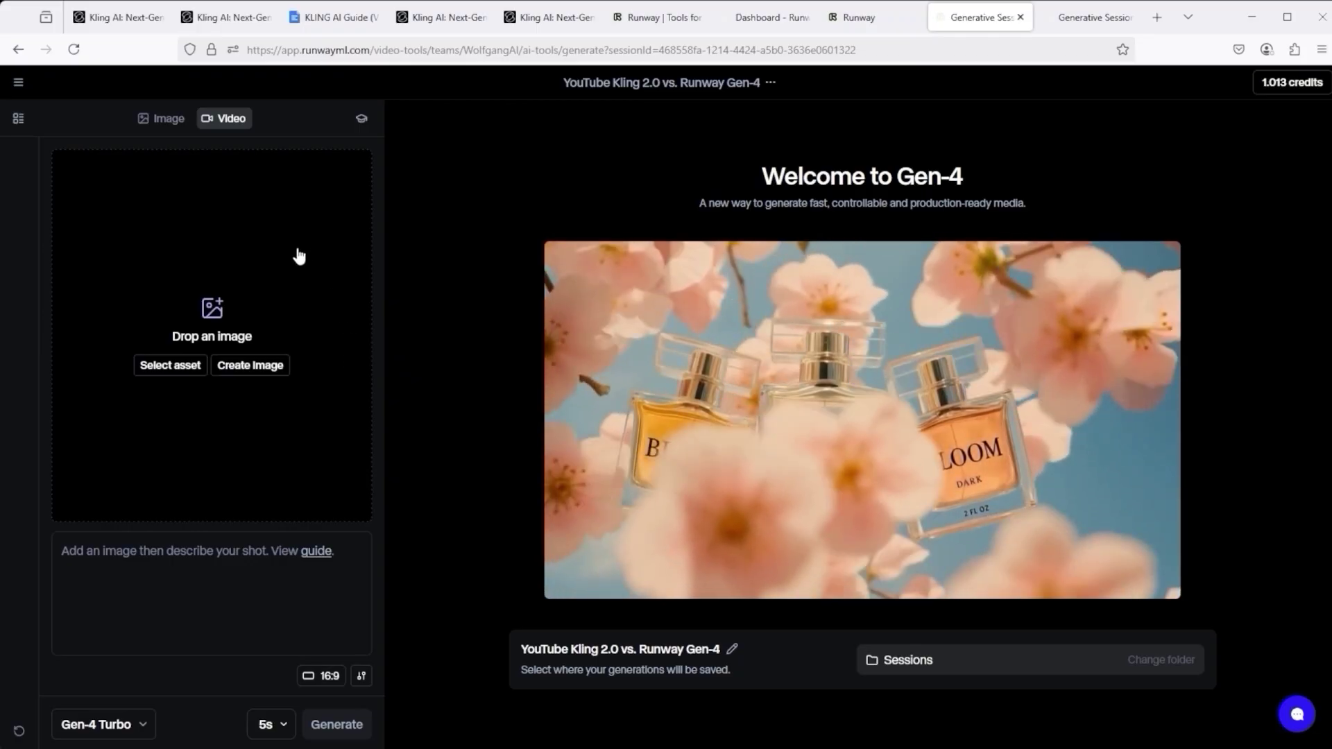
left_click(216, 553)
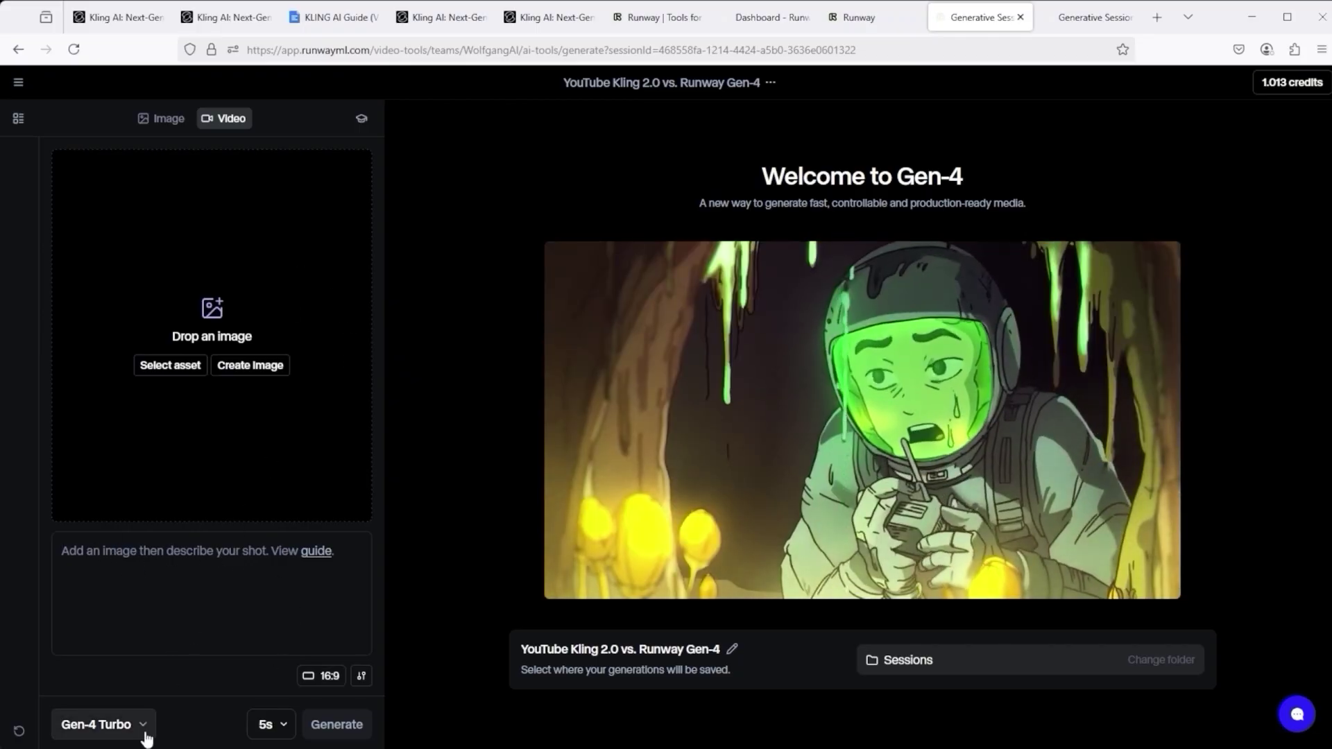
left_click(145, 738)
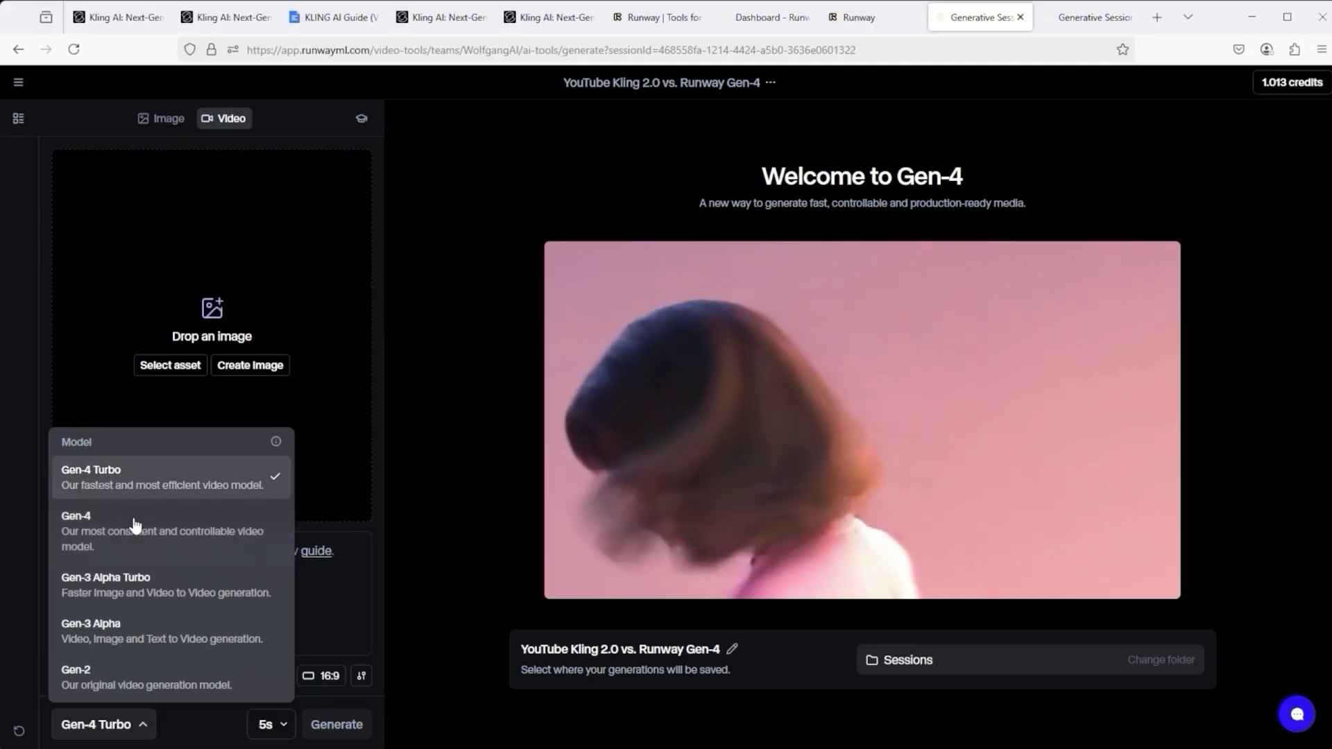
left_click(142, 724)
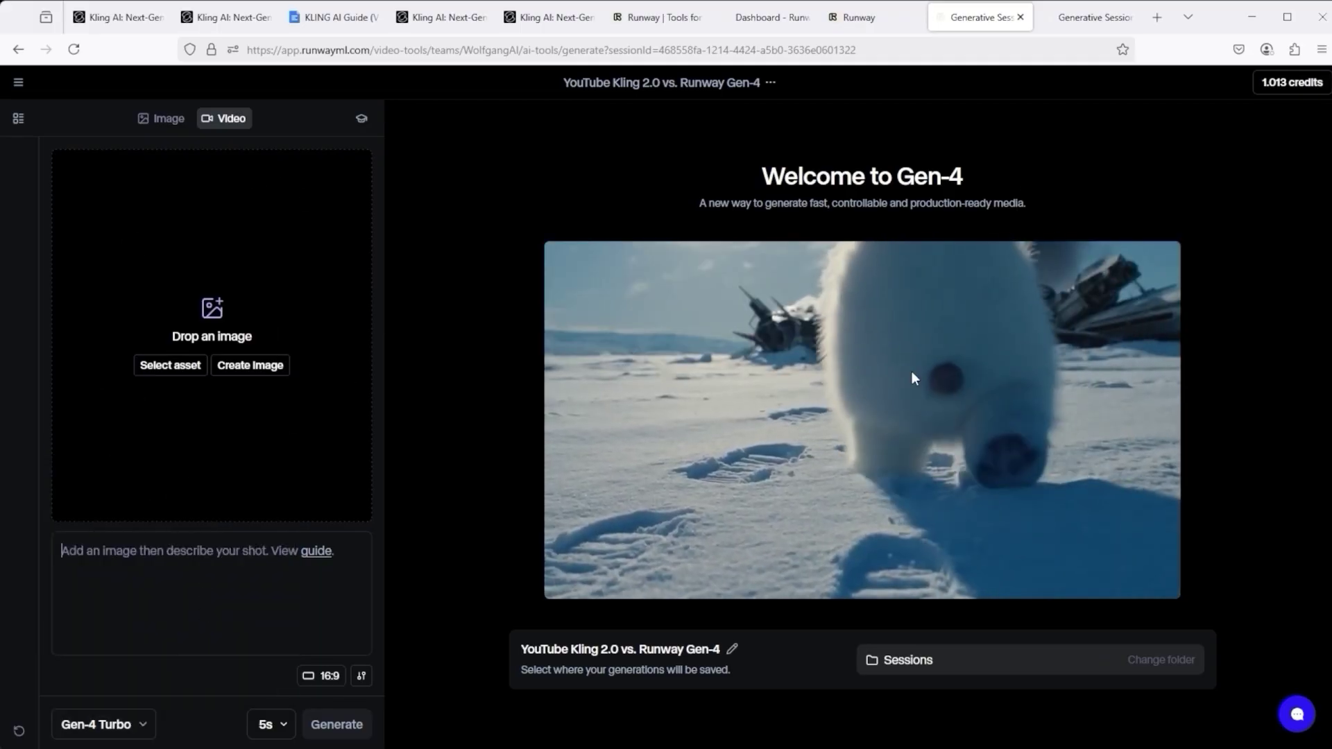
Step: Open the "Seaside Motion Blur" session and review the spaceship prompt, highlighting the whole text and its words "muted colors"
key("ctrl+Tab")
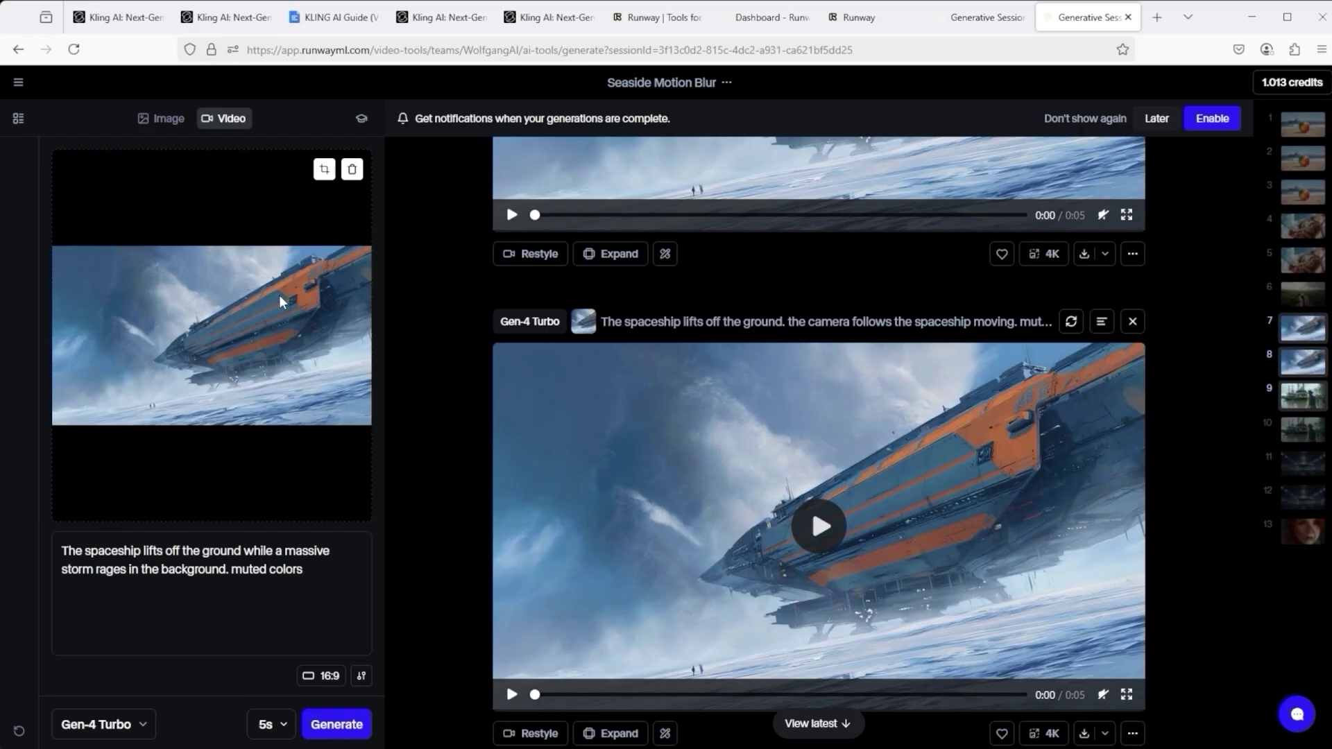
left_click_drag(328, 579, 39, 546)
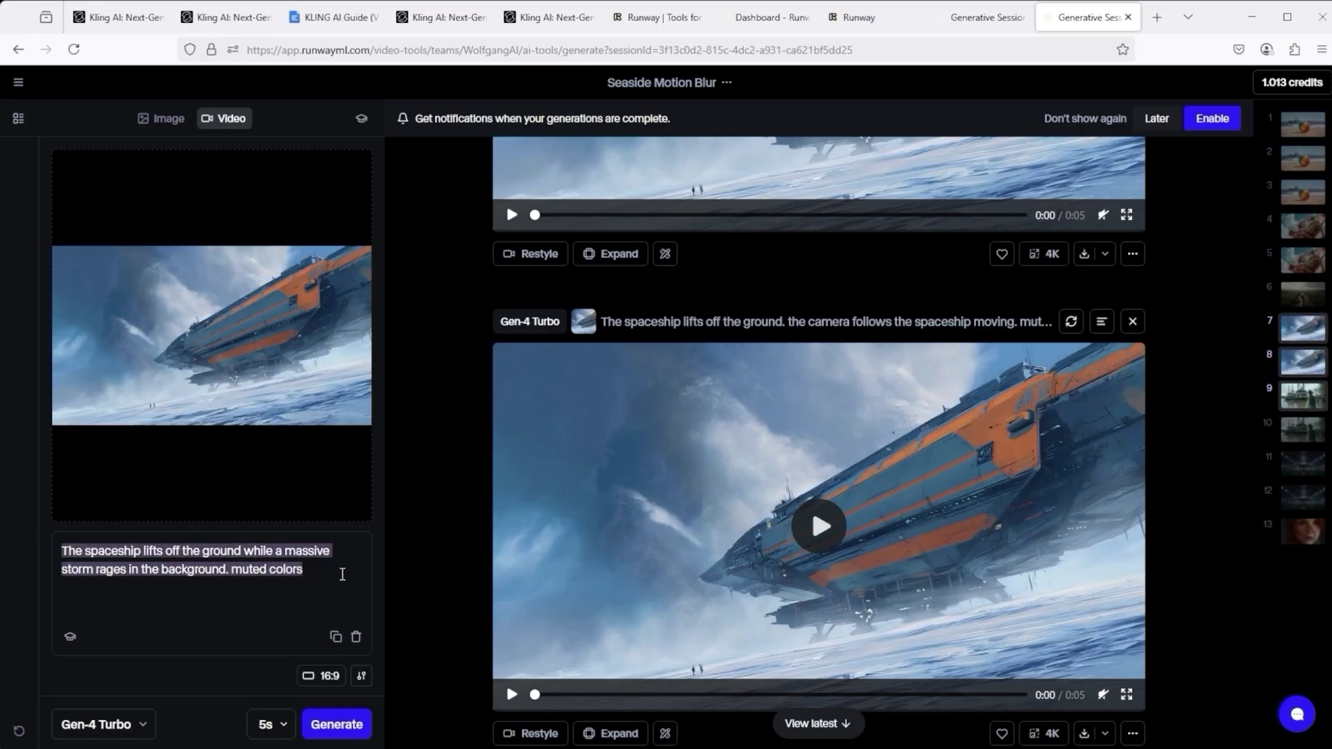
left_click(318, 570)
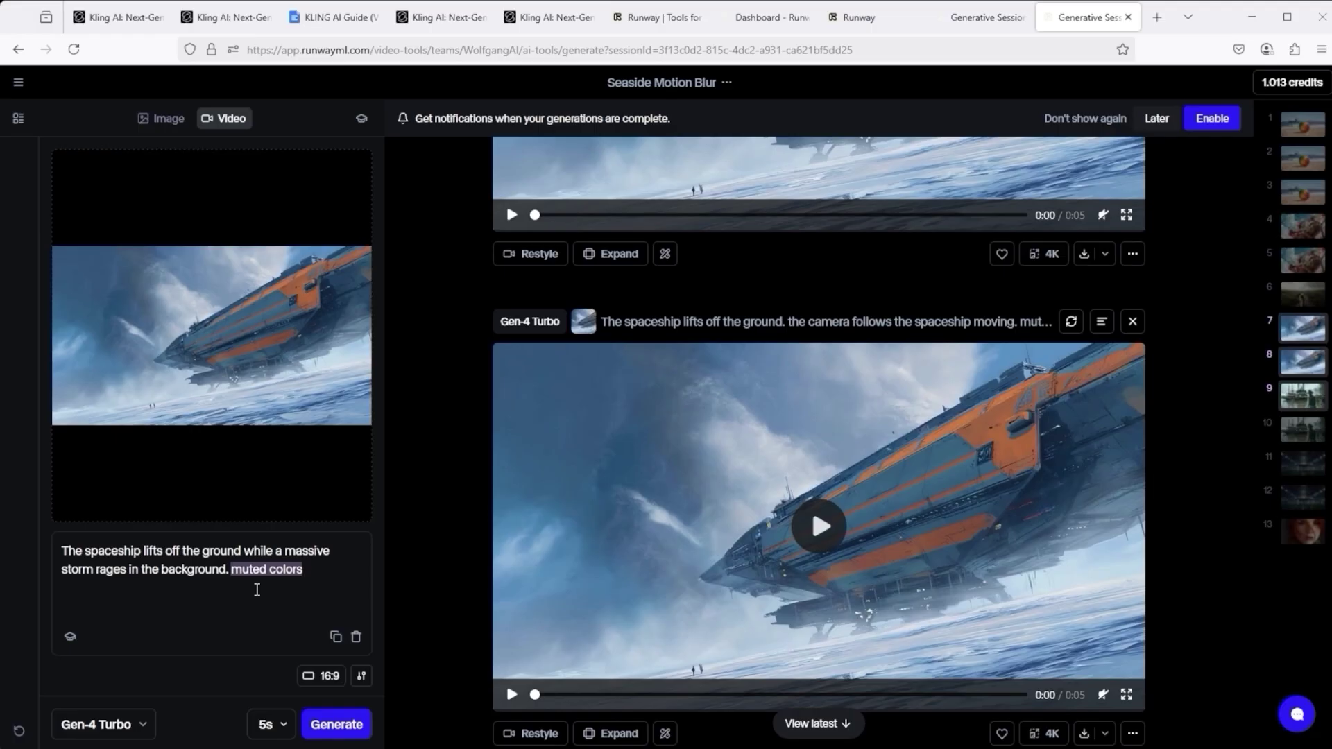
Step: Check the available video durations, and play the spaceship generation whose prompt has the camera following the moving ship
left_click(269, 724)
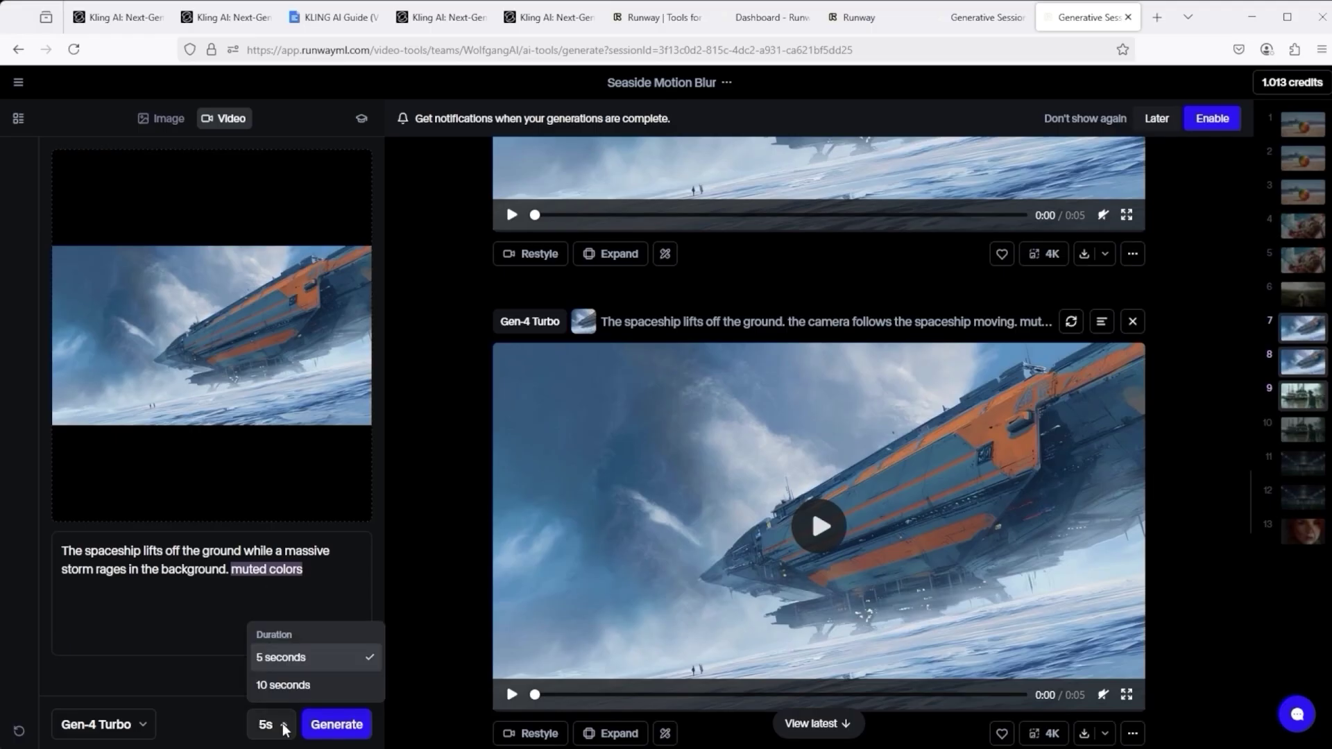
left_click(321, 730)
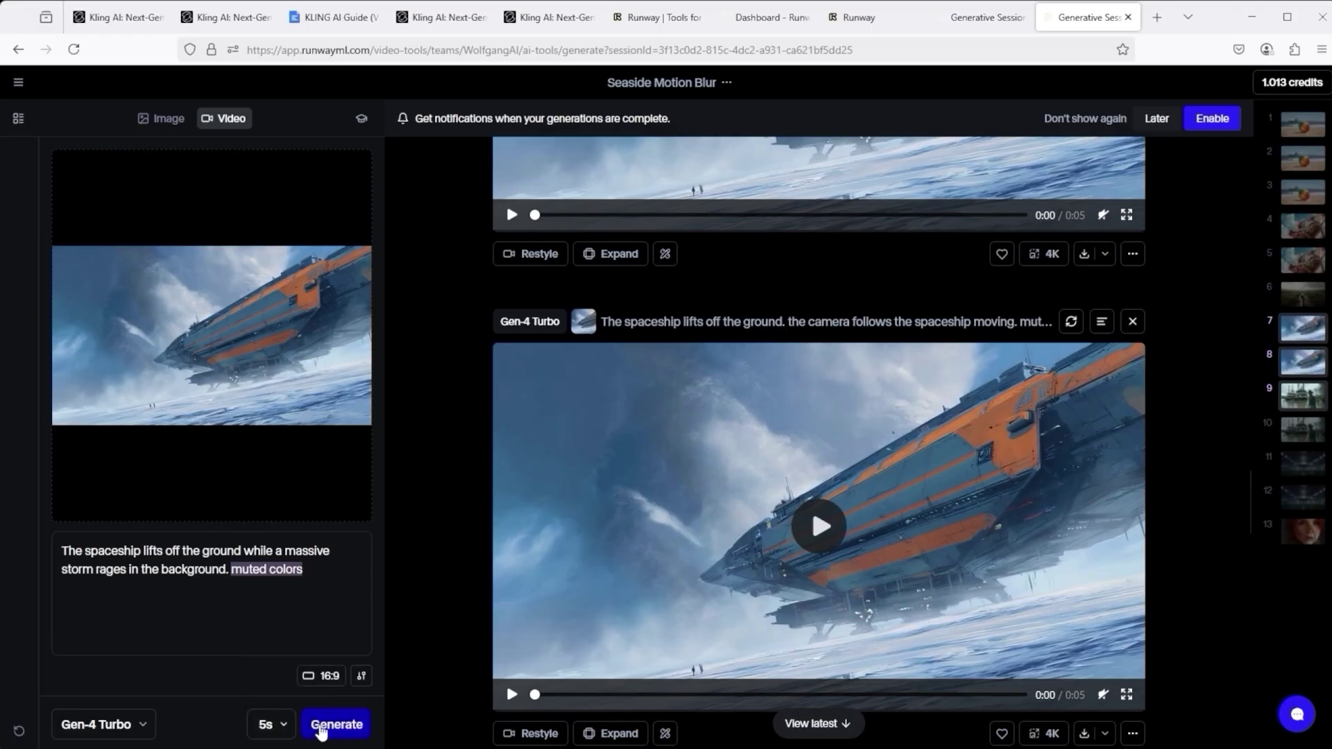
left_click(255, 619)
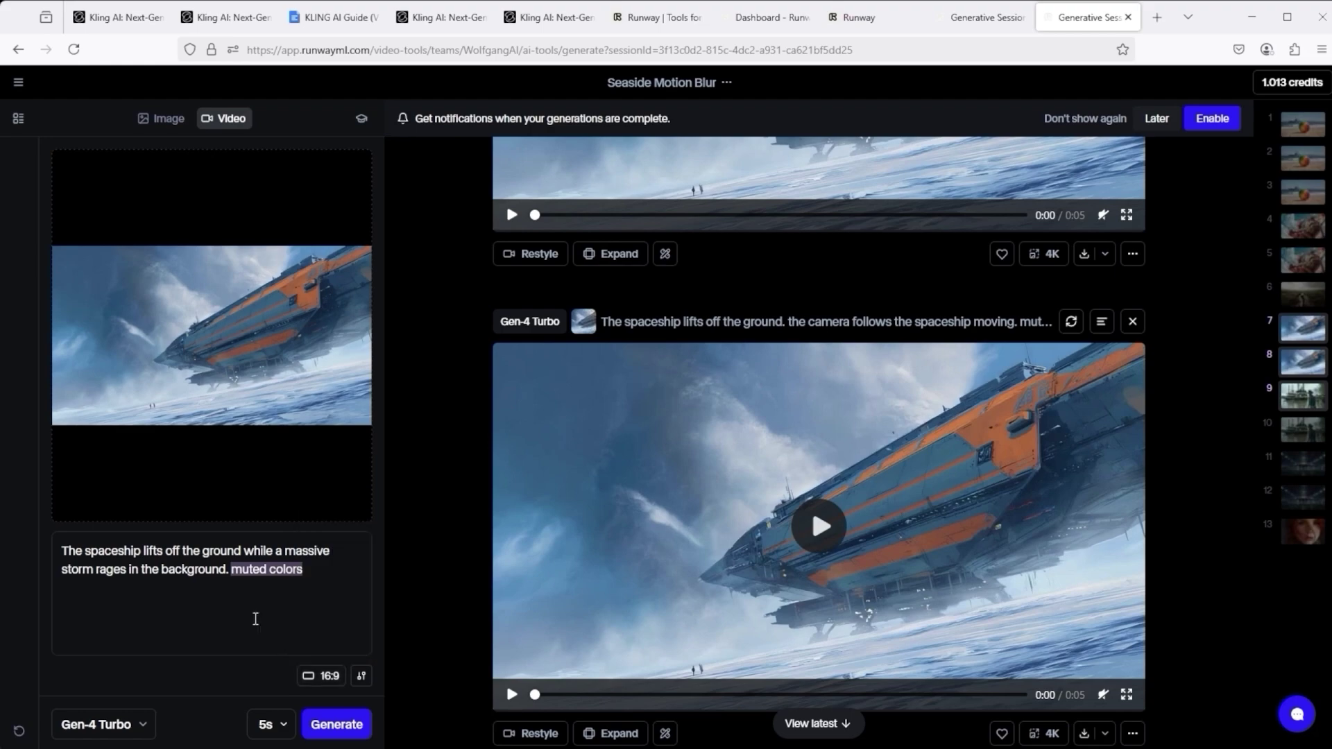
left_click(510, 694)
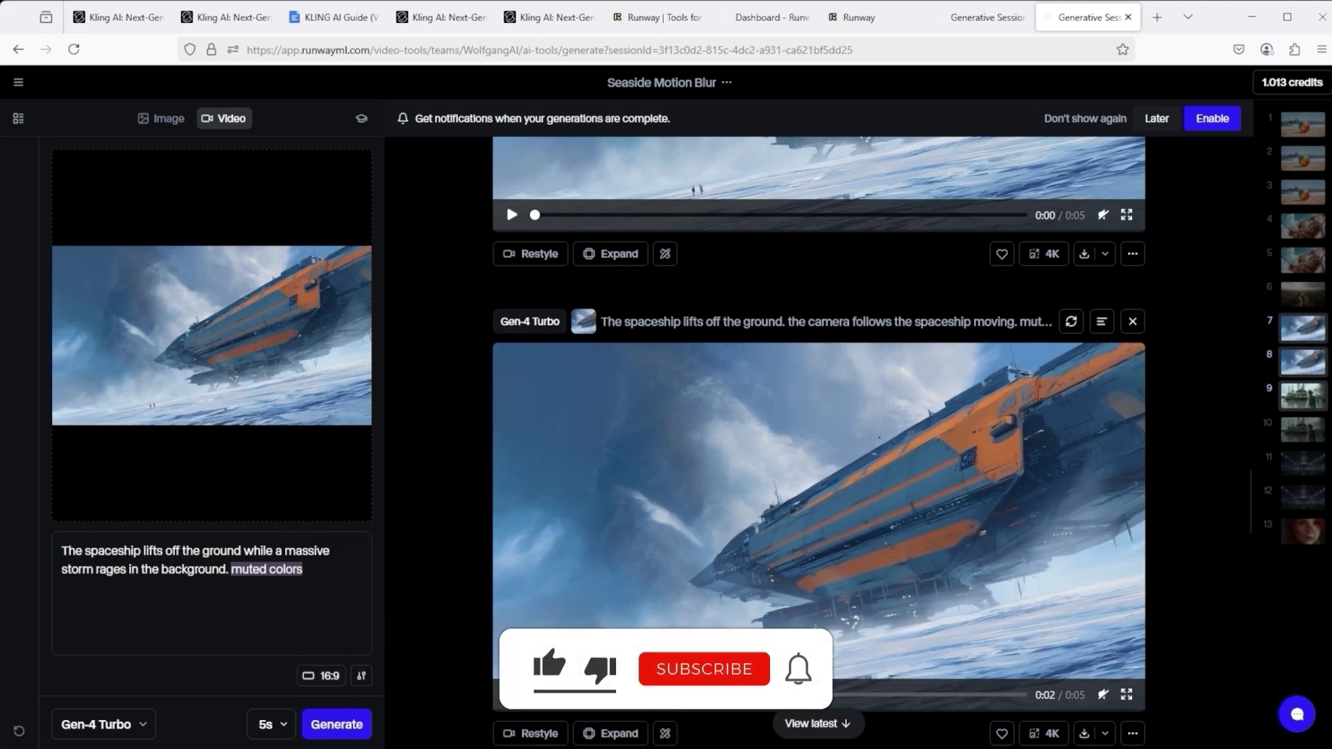